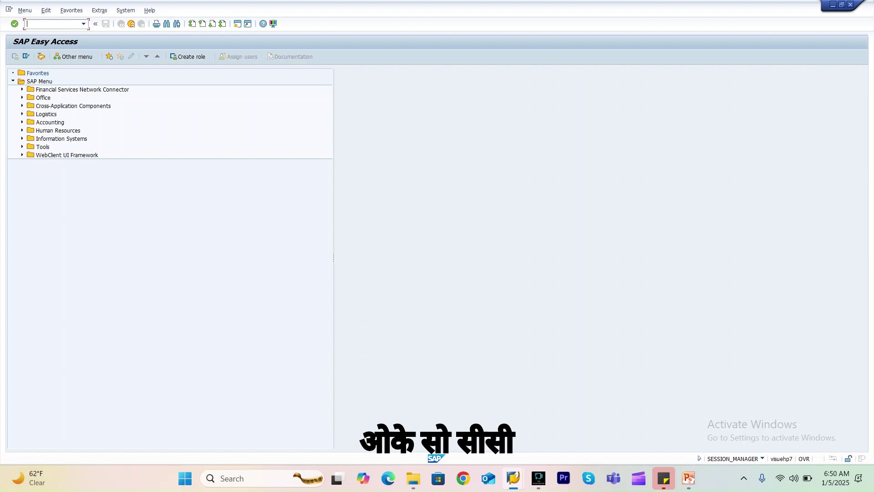
- Start transaction CC01 and set the new change record to type ECR with the function Without Release Key
type("cc01")
key("Return")
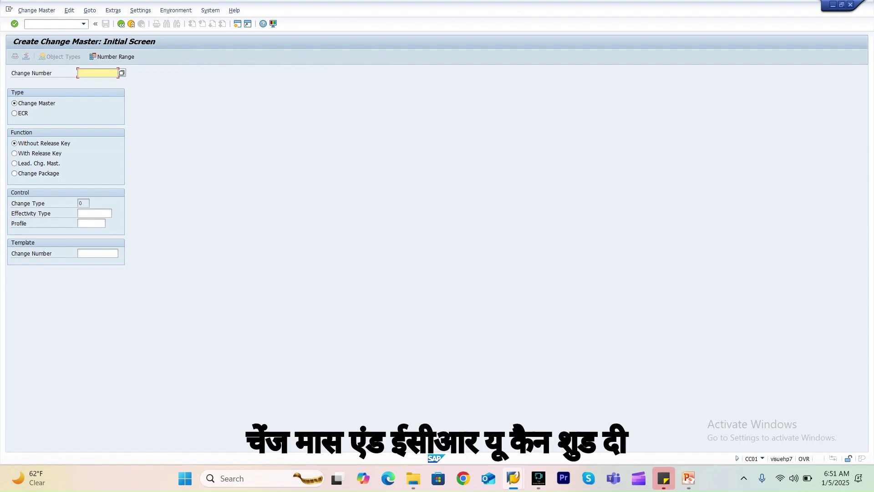
left_click(14, 113)
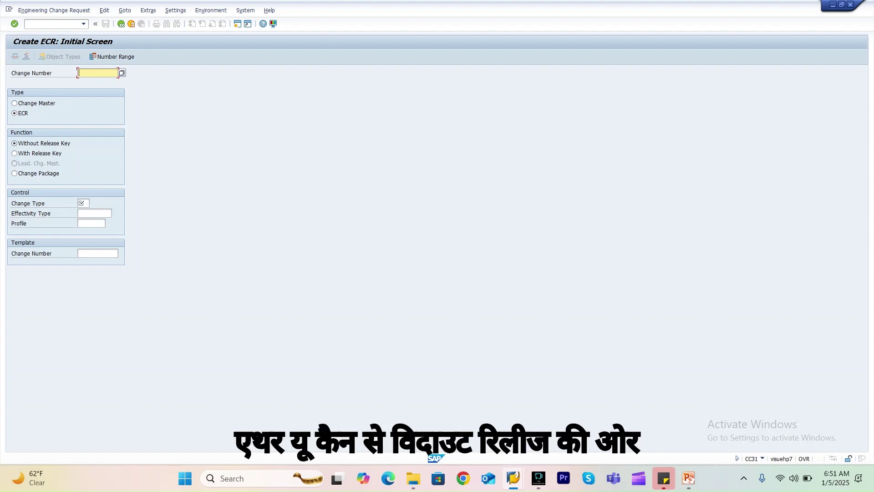
left_click(15, 153)
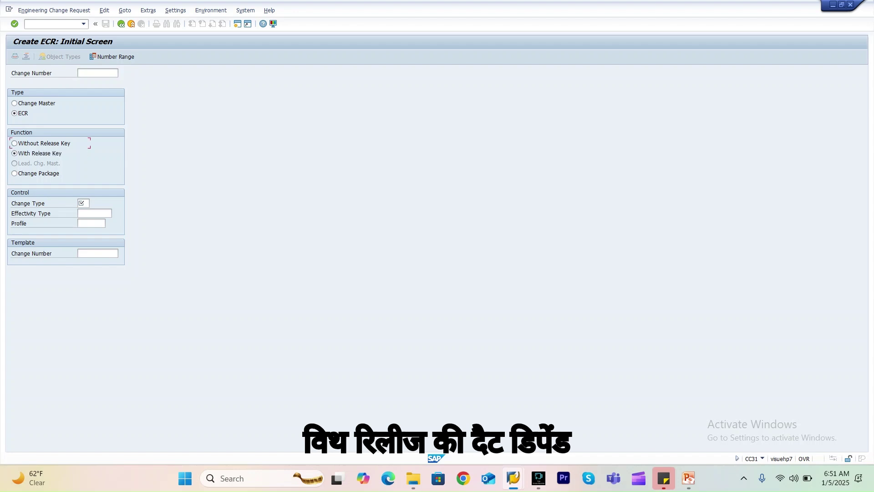
left_click(14, 143)
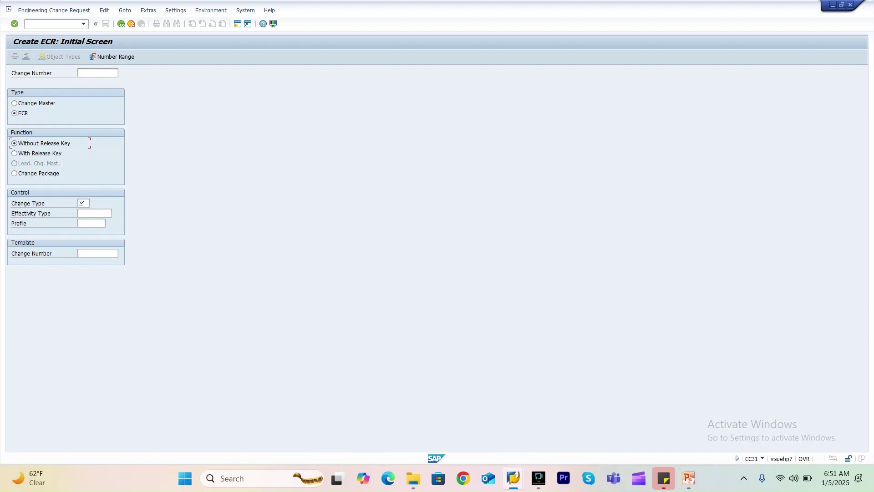
- Choose change type 003, Customer Complaint, for the ECR and continue to its change header
left_click(83, 204)
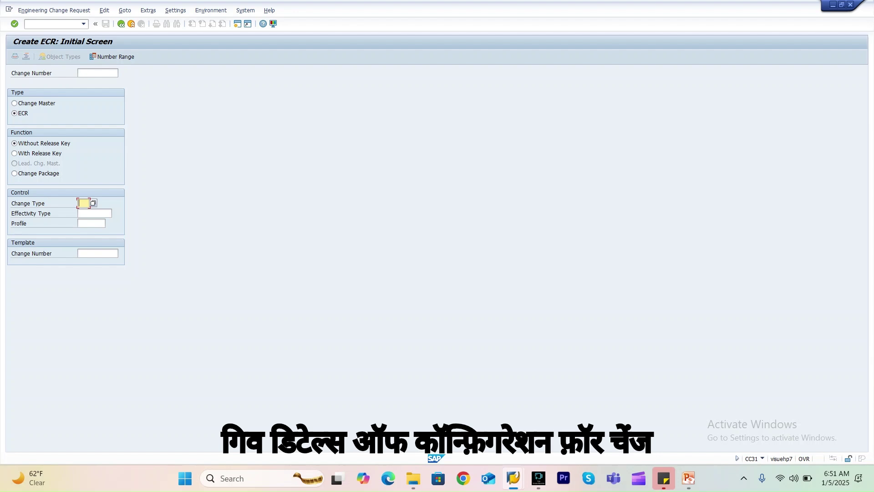
left_click(93, 203)
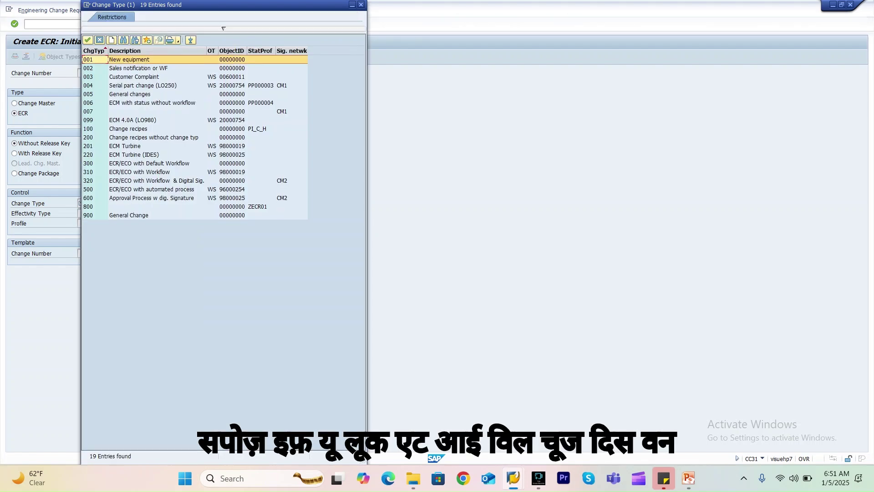
key("Down")
key("Down")
key("Return")
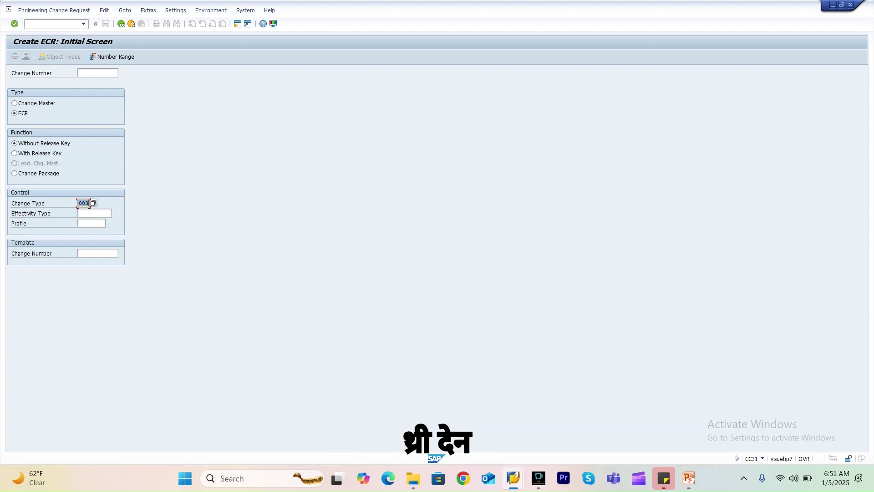
key("Return")
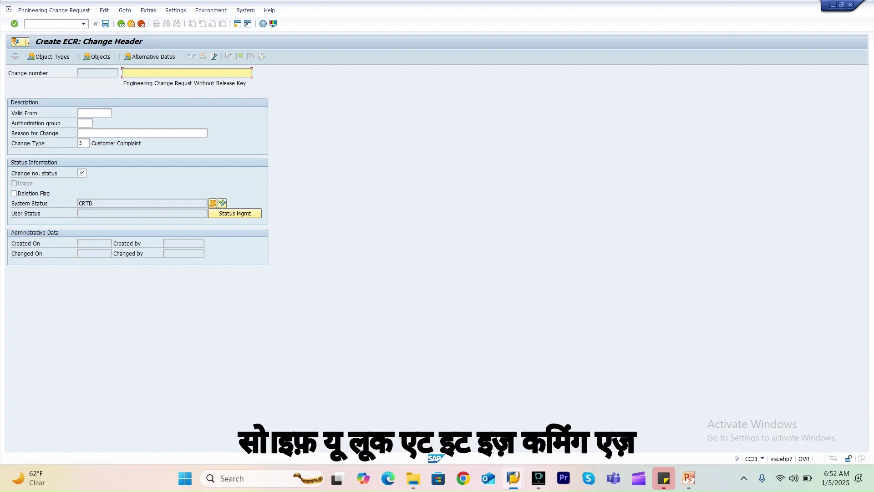
- Enter "Test for ECR" as the description of the engineering change request
left_click_drag(124, 84, 170, 84)
left_click_drag(184, 83, 213, 84)
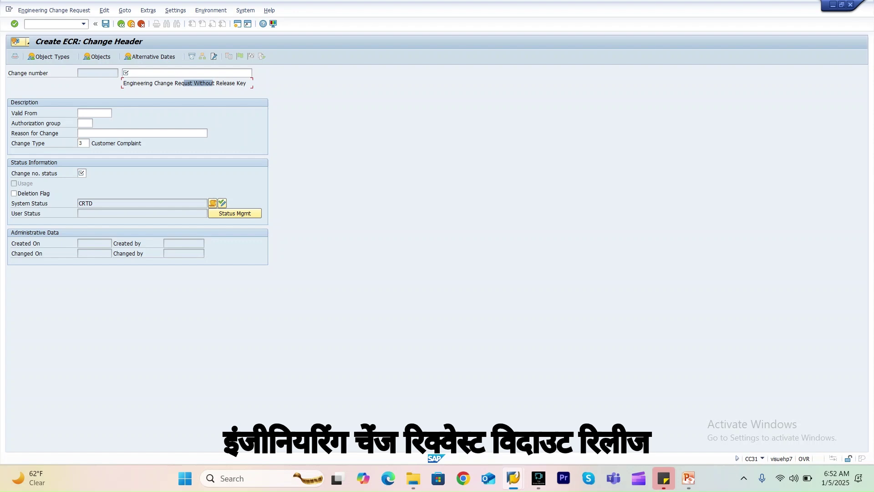
left_click_drag(126, 83, 217, 83)
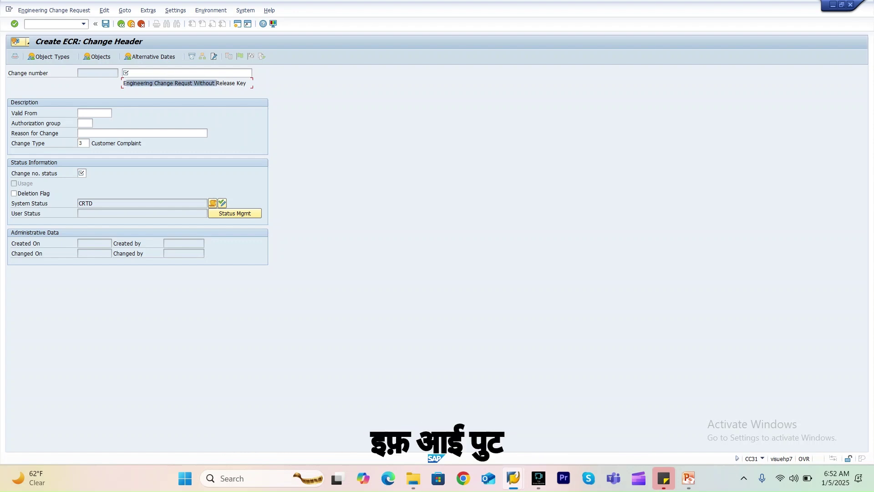
left_click(187, 72)
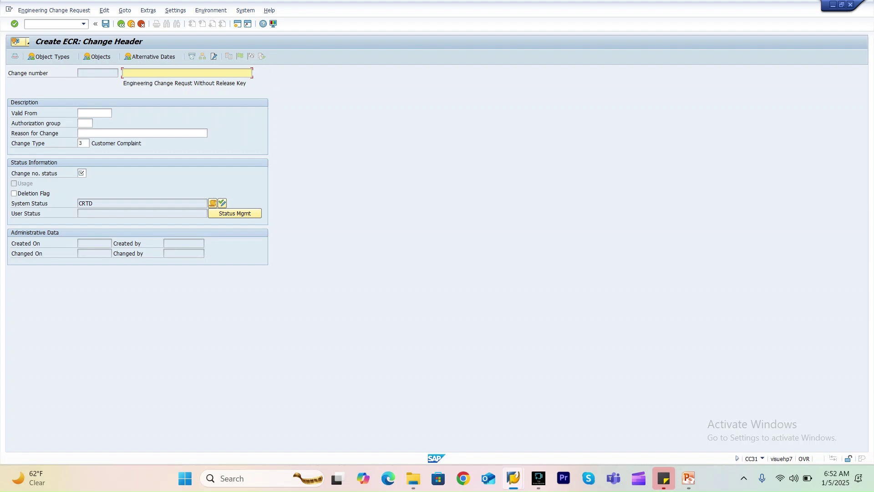
type("Test for ECR")
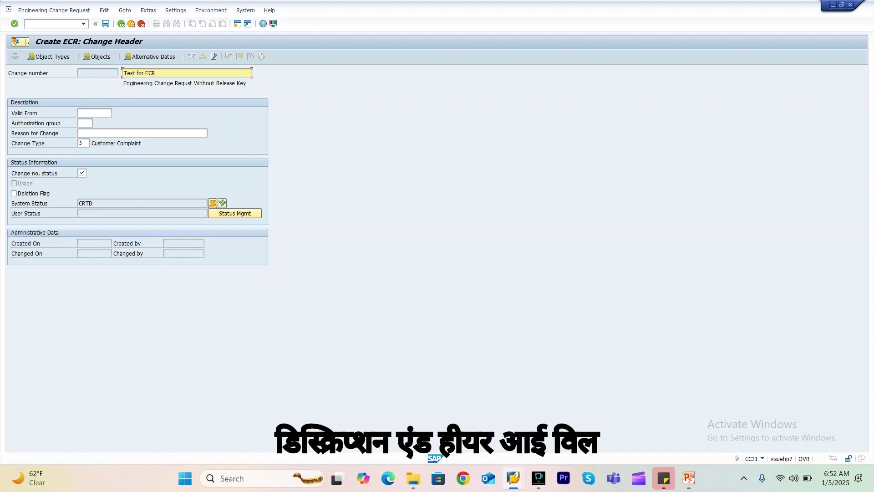
- Set the ECR's Valid From date to 05.01.2025 using the calendar
left_click(94, 113)
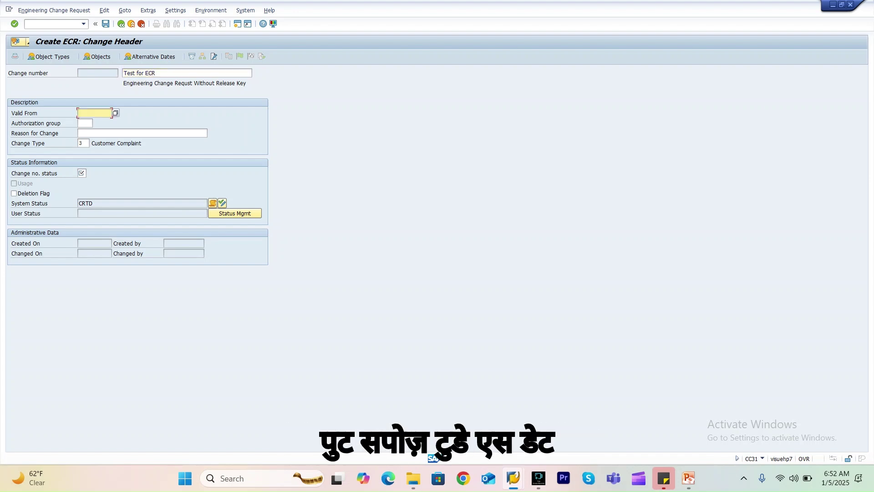
left_click(116, 112)
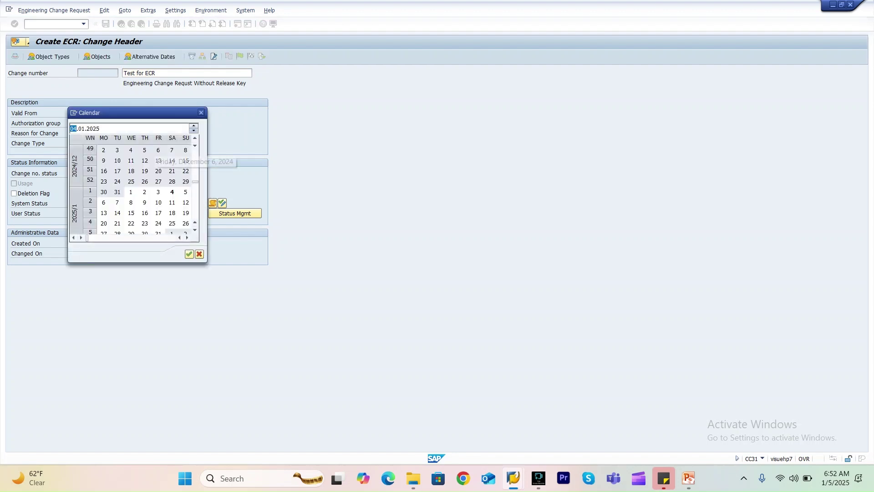
left_click(174, 191)
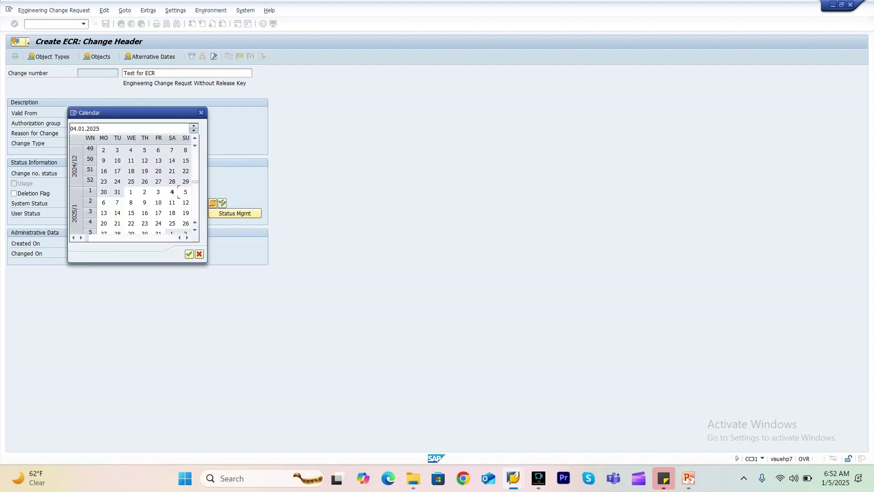
double_click(186, 192)
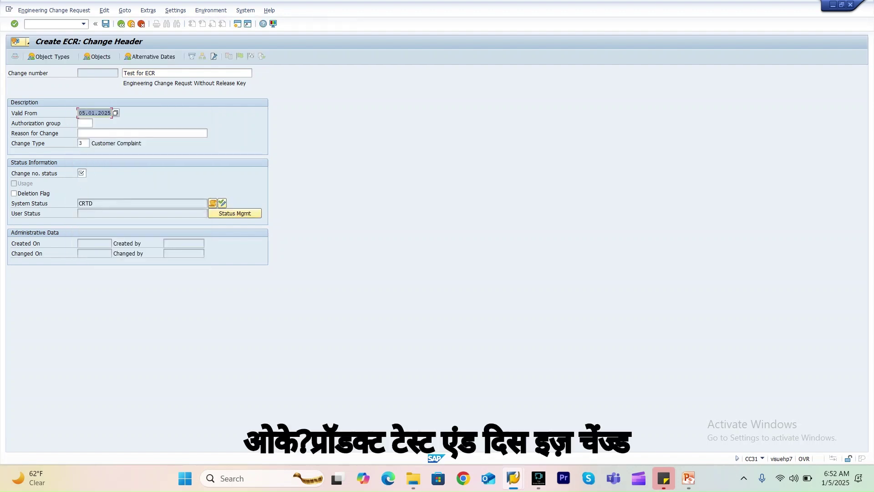
key("Return")
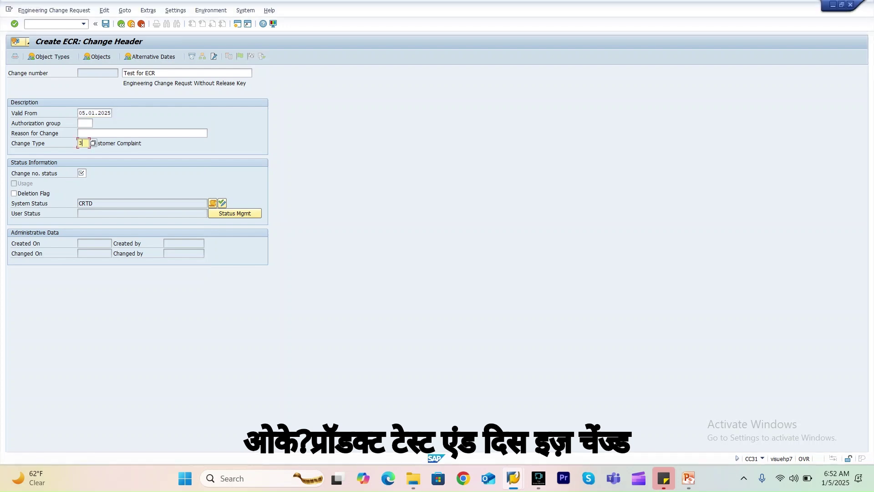
- Set the change number status to 01 (Active) and save the ECR
left_click(82, 173)
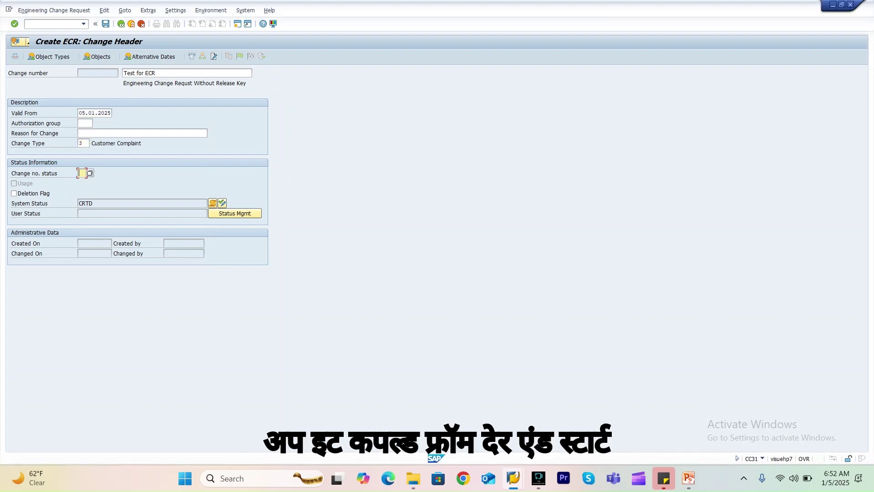
key("F4")
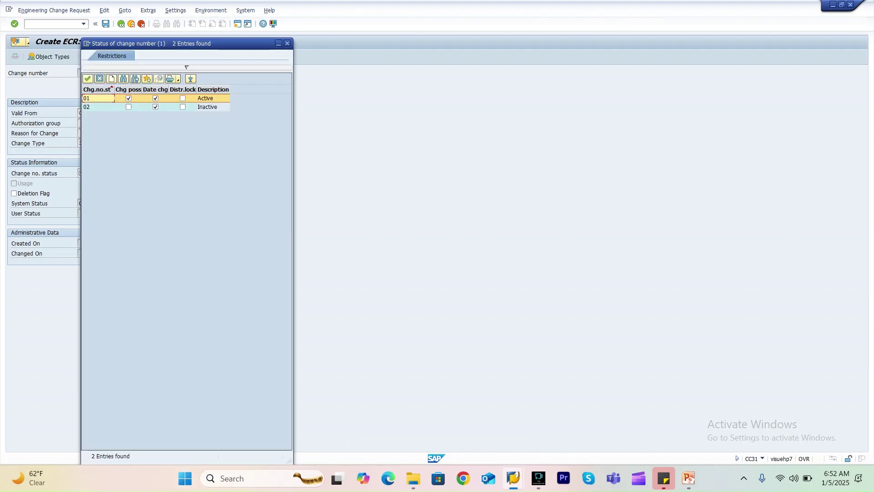
key("Return")
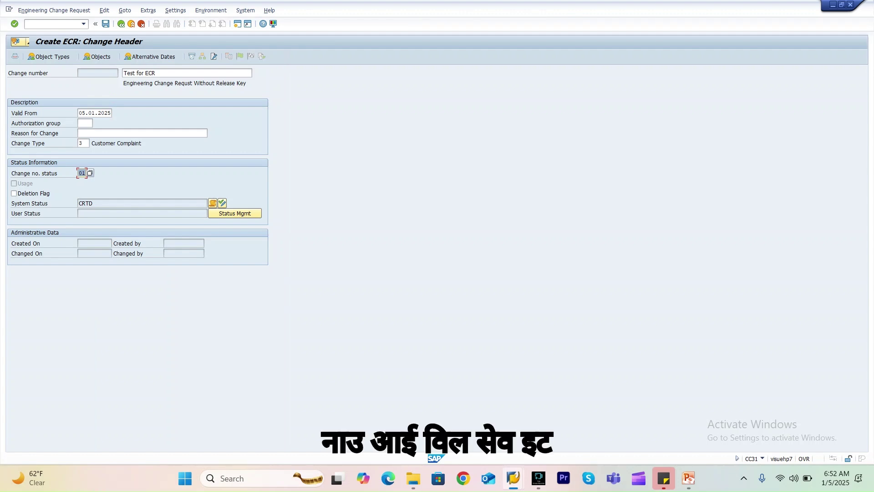
key("ctrl+s")
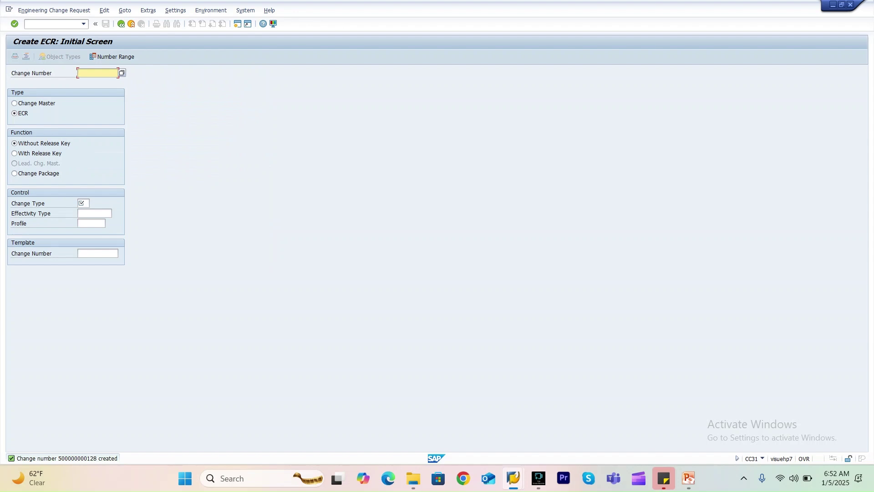
- Open the change header of the newly saved ECR in change mode
left_click(54, 11)
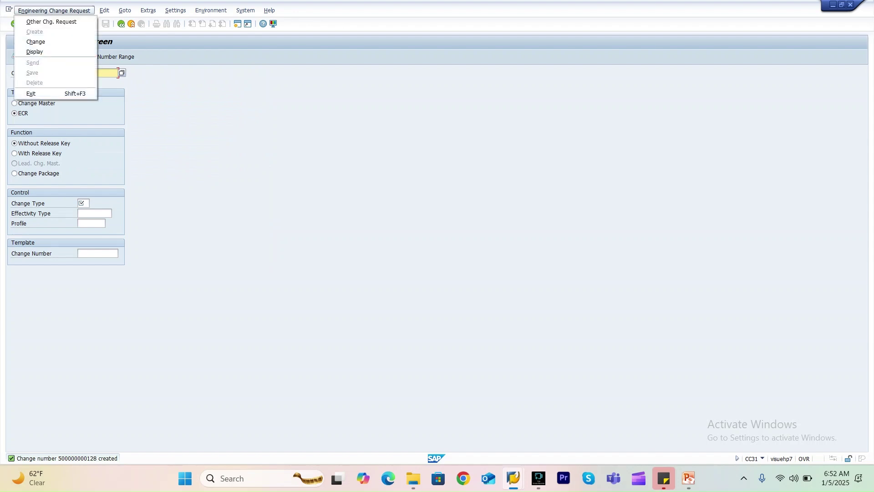
key("Down")
key("Down")
key("Return")
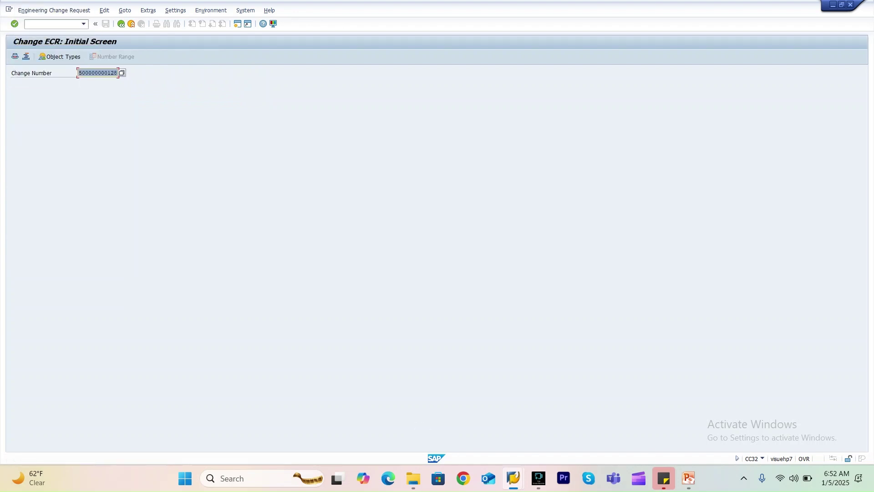
key("Return")
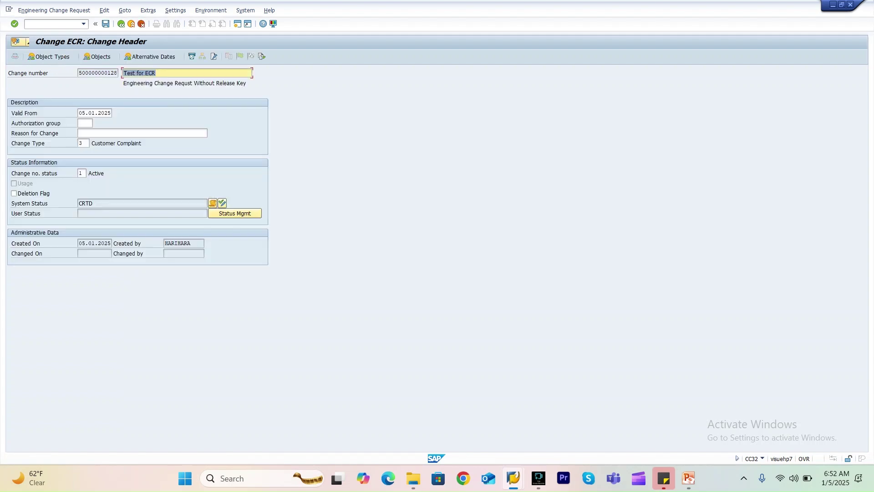
- In the ECR's object types, activate the management record (MgtRec) for Bill of Material, Task List and Document
left_click(97, 57)
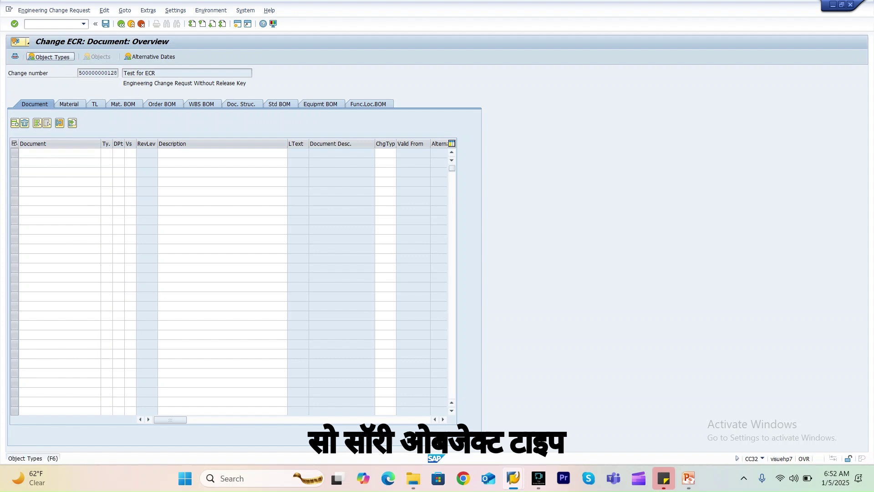
left_click(50, 57)
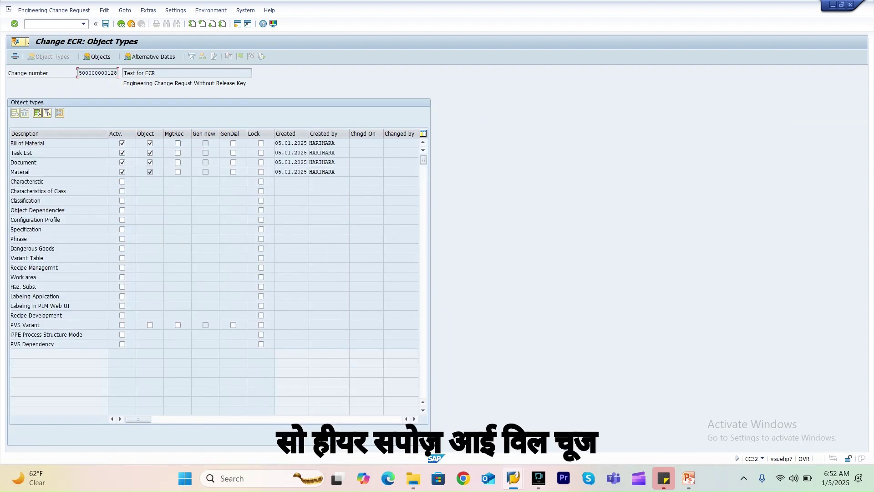
left_click(178, 143)
left_click(178, 153)
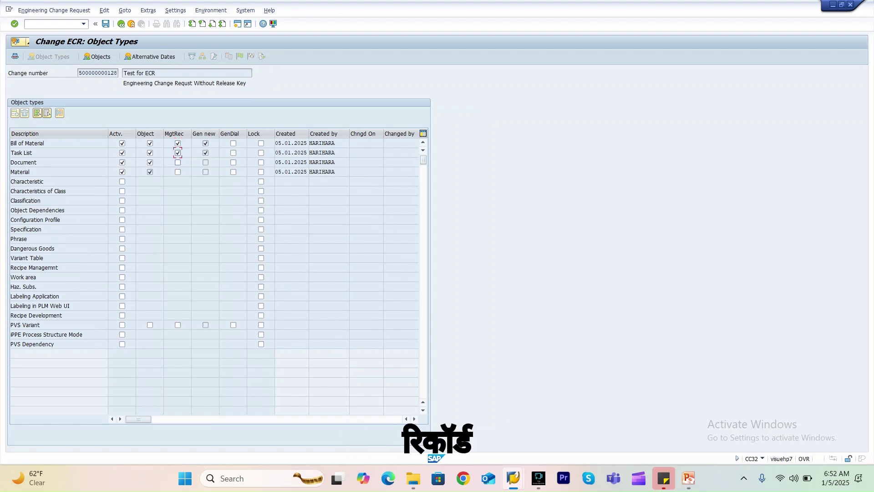
left_click(178, 163)
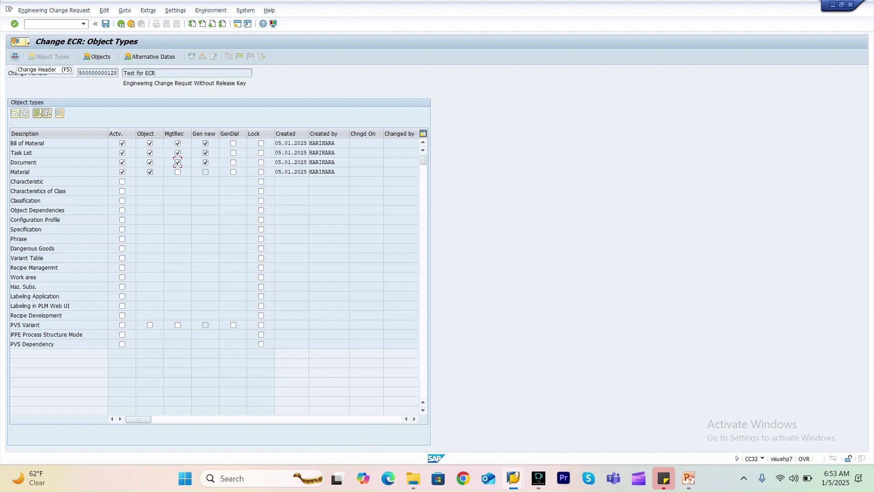
- Return to the ECR's change header and open its material BOM object overview
left_click(15, 56)
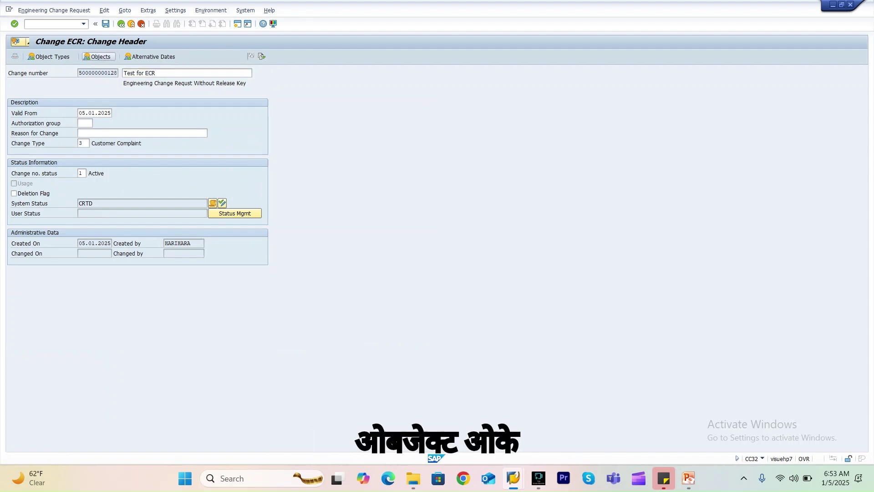
left_click(96, 56)
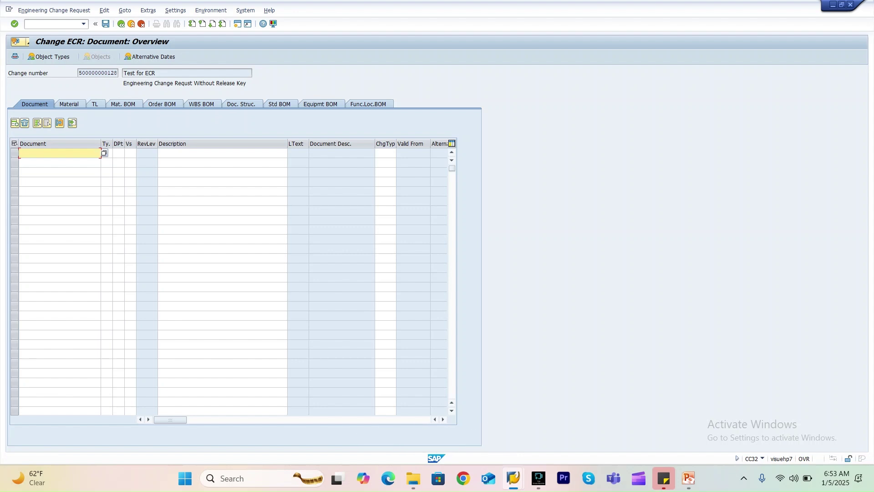
left_click(124, 104)
left_click(122, 104)
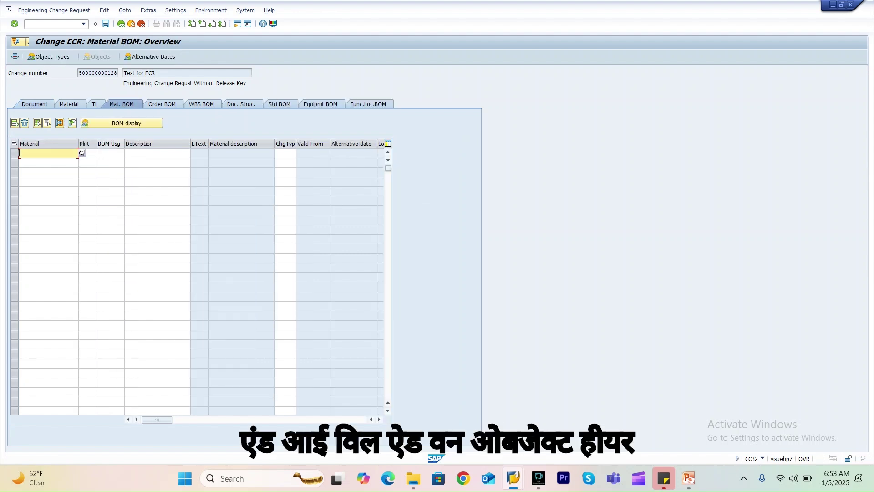
- Assign the material BOM of FG_2 in plant 3000 with BOM usage 1 to the ECR
left_click(48, 154)
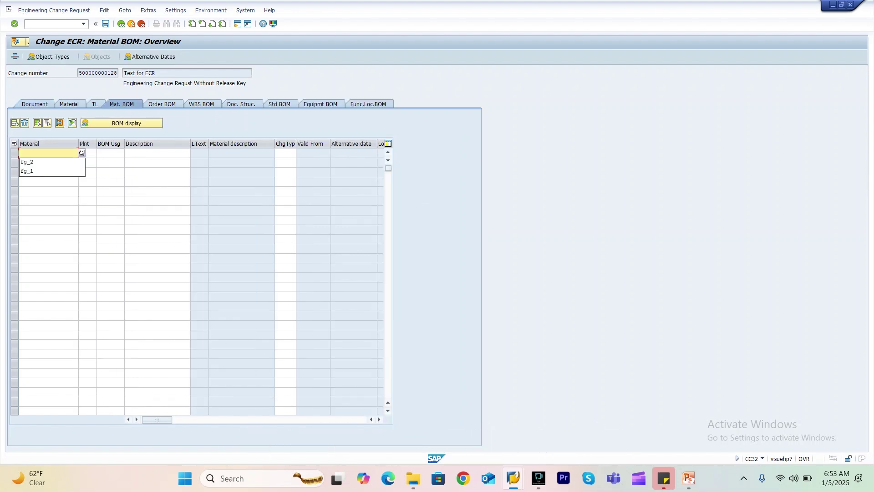
left_click(27, 162)
left_click(88, 154)
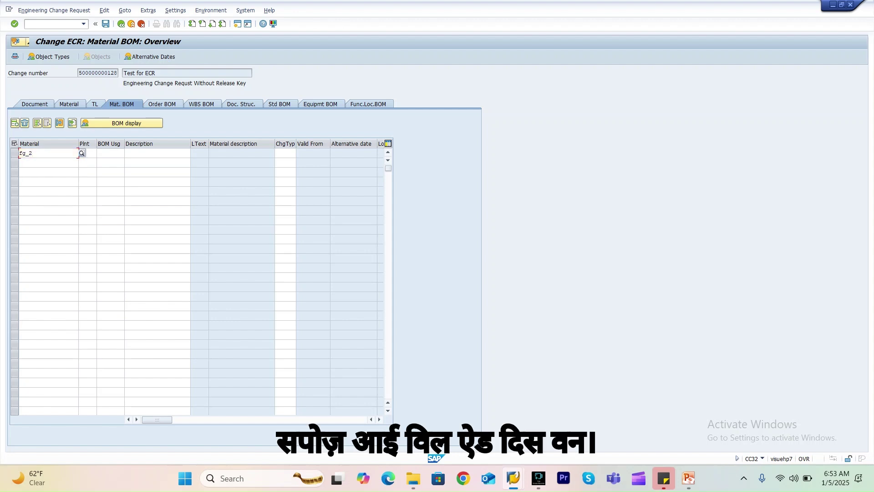
key("Down")
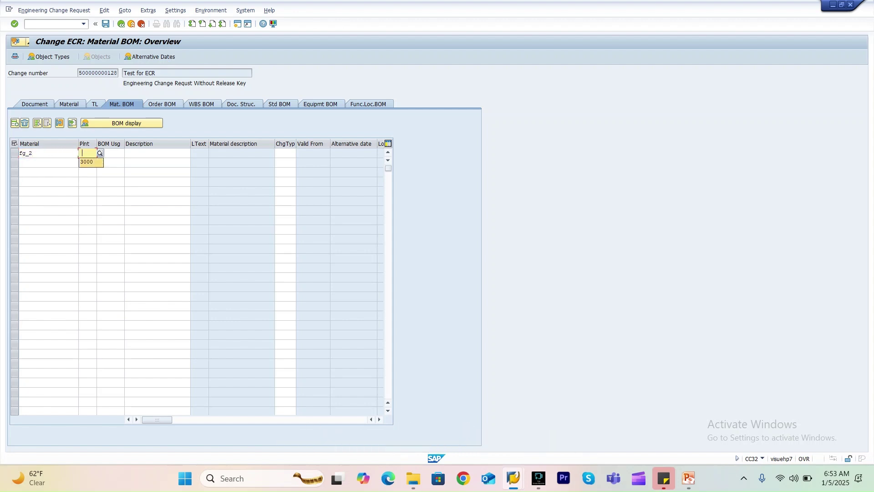
key("Return")
key("Tab")
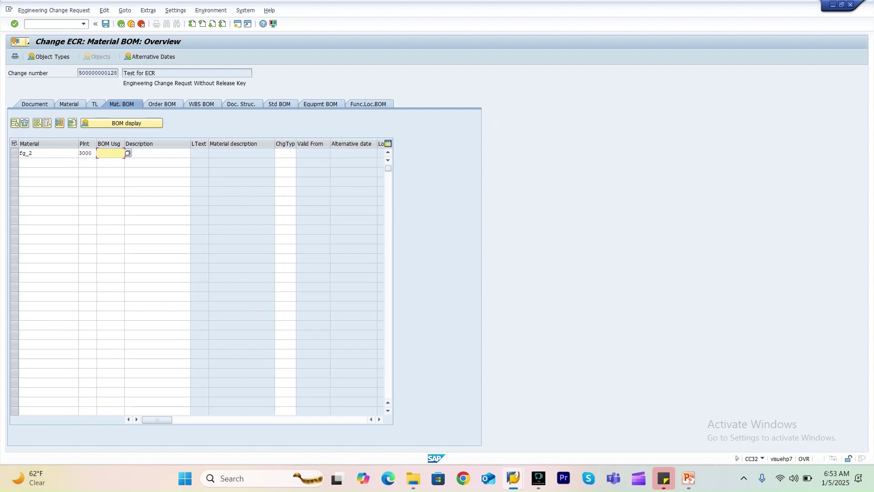
type("1")
key("Tab")
key("Return")
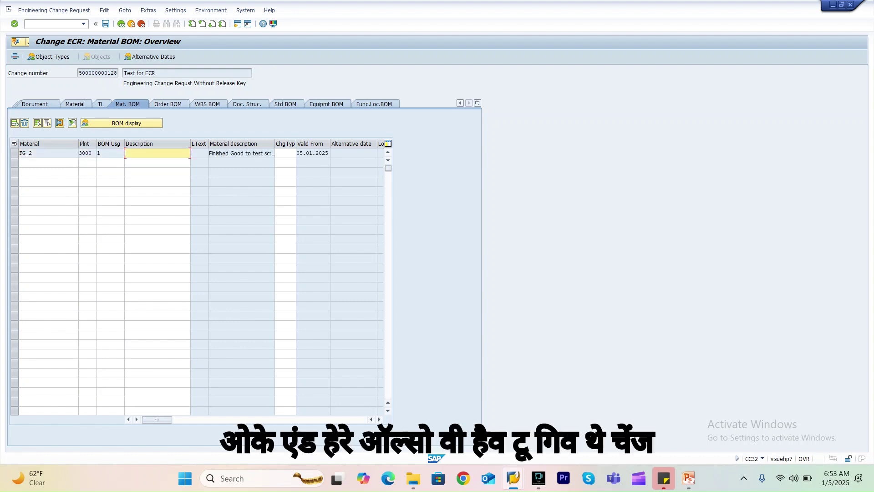
- Set the FG_2 object's change type to 004 (Changes to BOMs) and save the ECR from its header
left_click(276, 153)
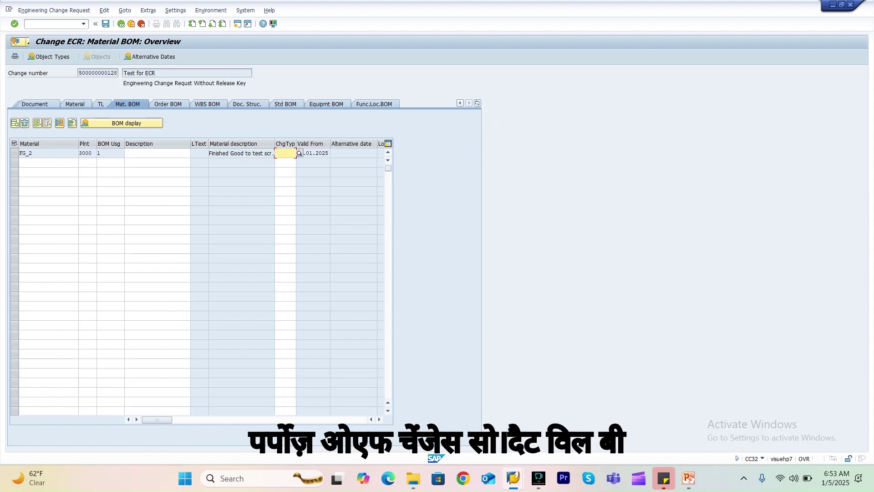
key("F4")
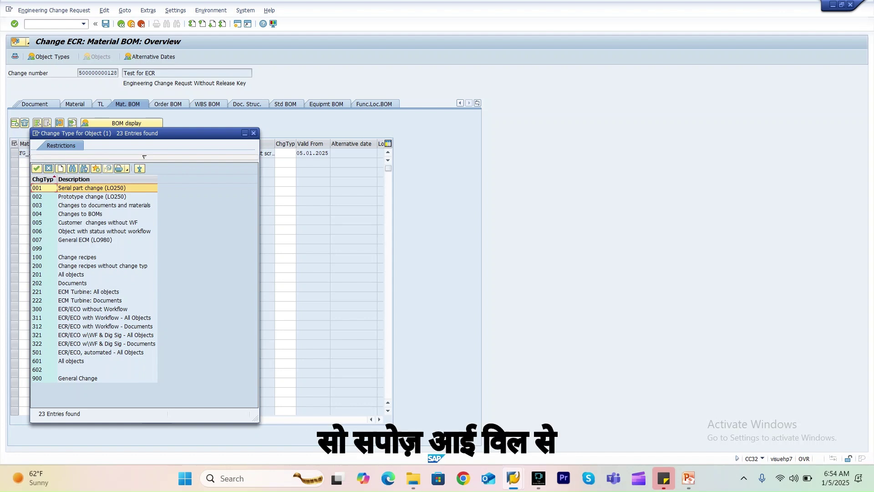
double_click(81, 214)
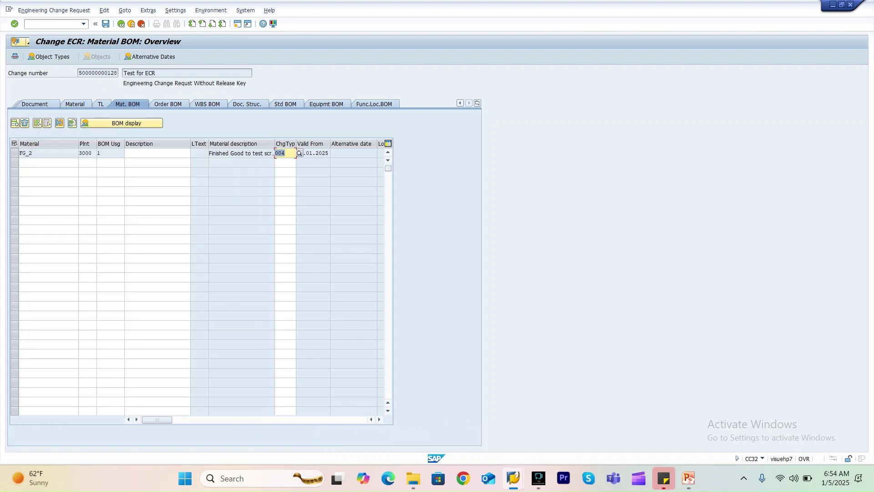
key("Return")
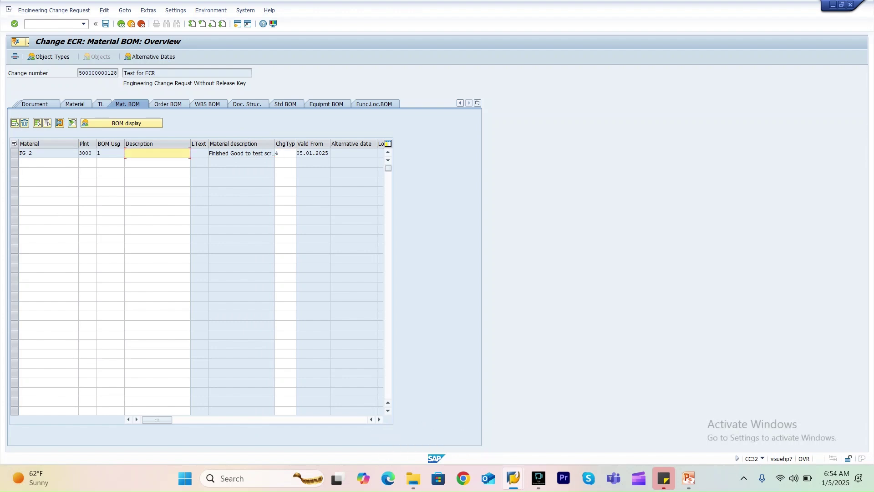
key("F3")
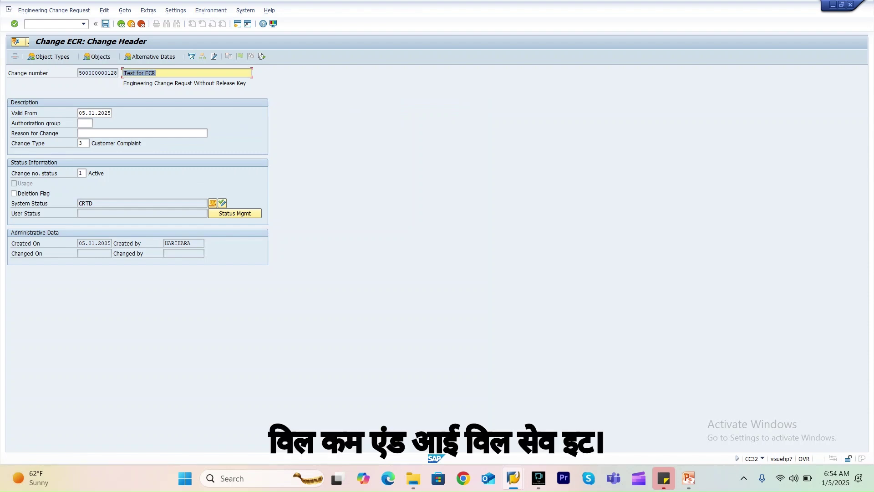
left_click(106, 24)
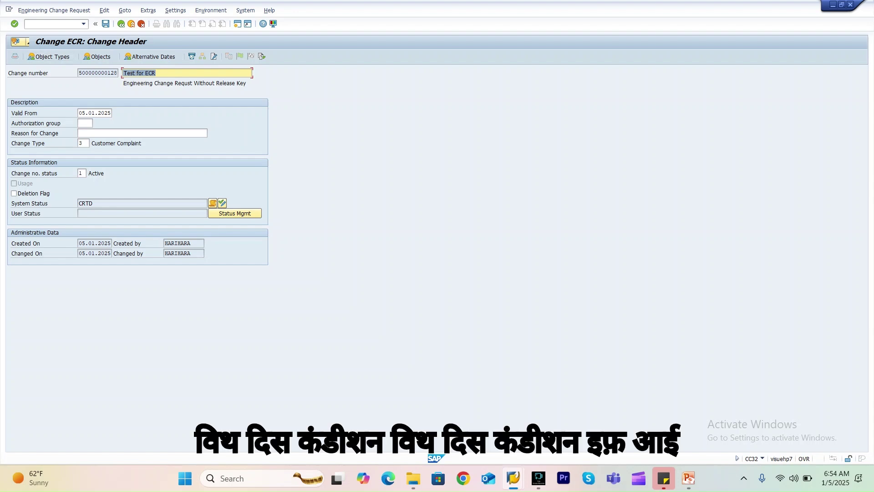
- Copy the ECR's change number and start transaction CS02 for changing a material BOM
left_click_drag(117, 72, 78, 73)
key("ctrl+c")
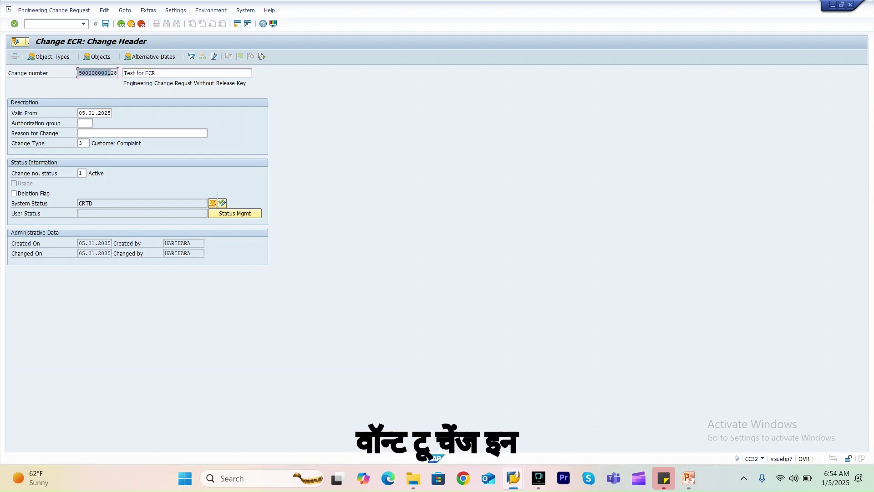
left_click(117, 73)
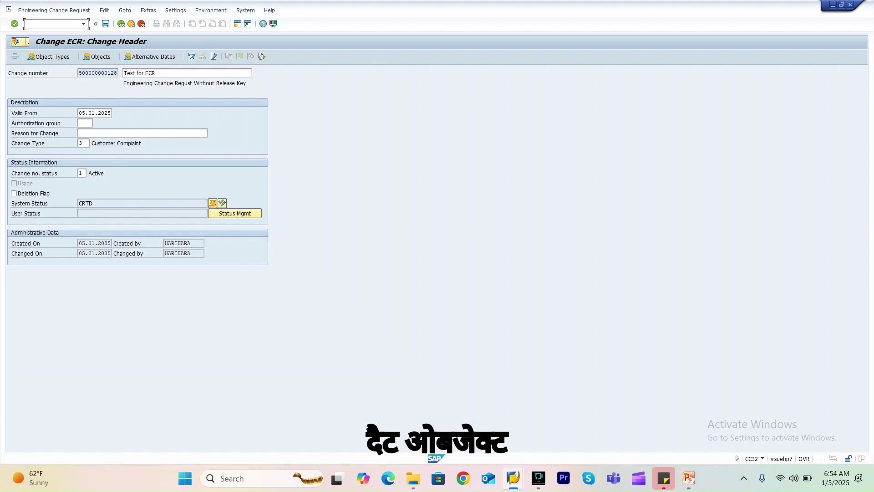
left_click(54, 24)
type("/n")
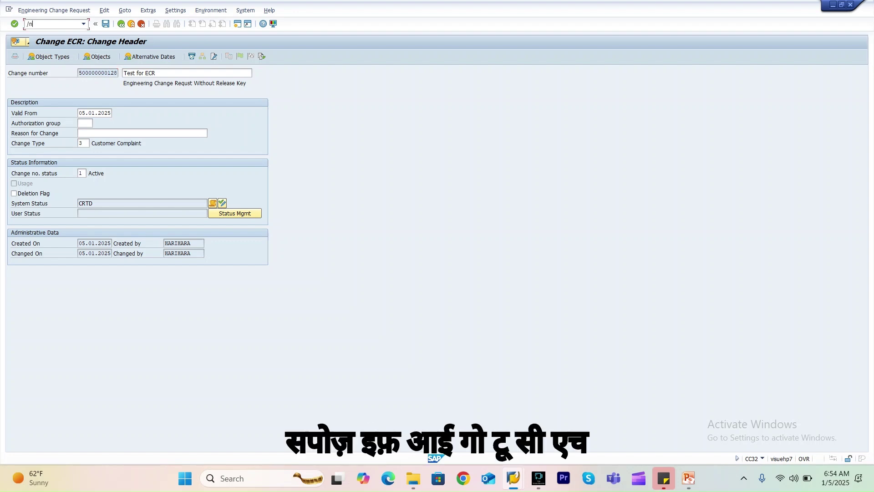
type("cs02")
key("Return")
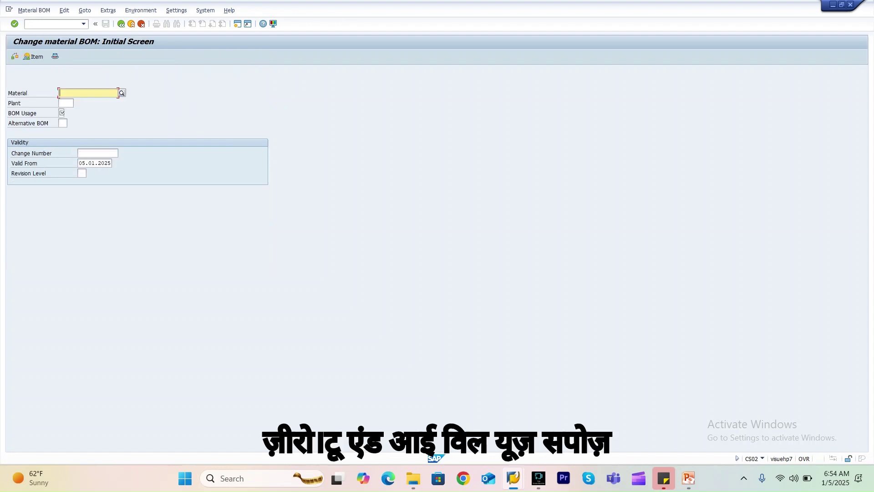
- Try to open the BOM of material FG_2, plant 3000, usage 1, for changing with the copied ECR change number
key("Down")
key("Down")
key("Return")
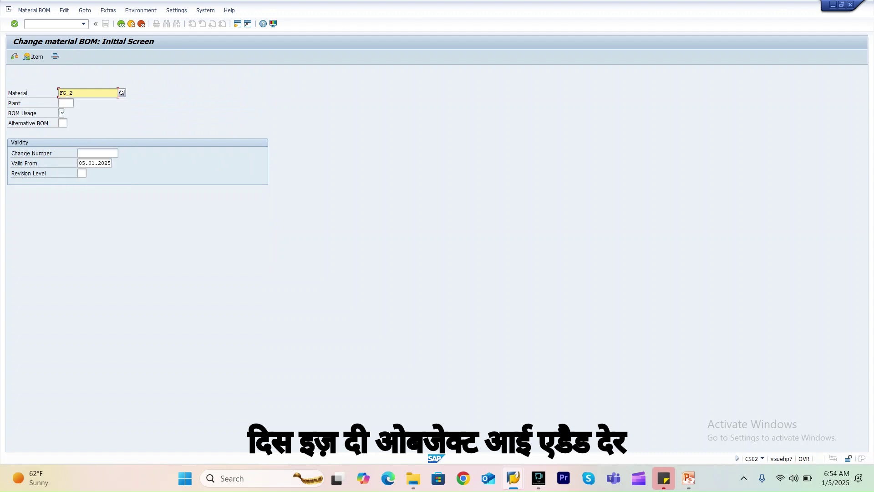
left_click(64, 104)
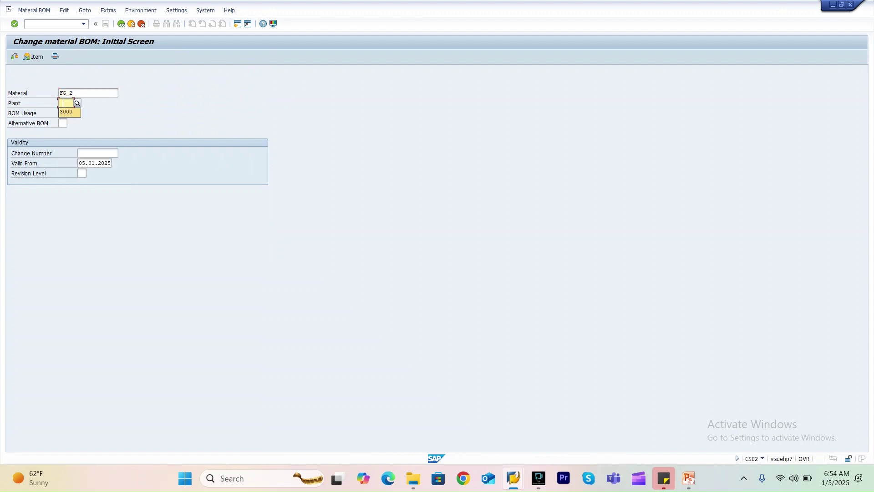
left_click(62, 113)
key("Tab")
key("BackSpace")
key("Down")
key("Return")
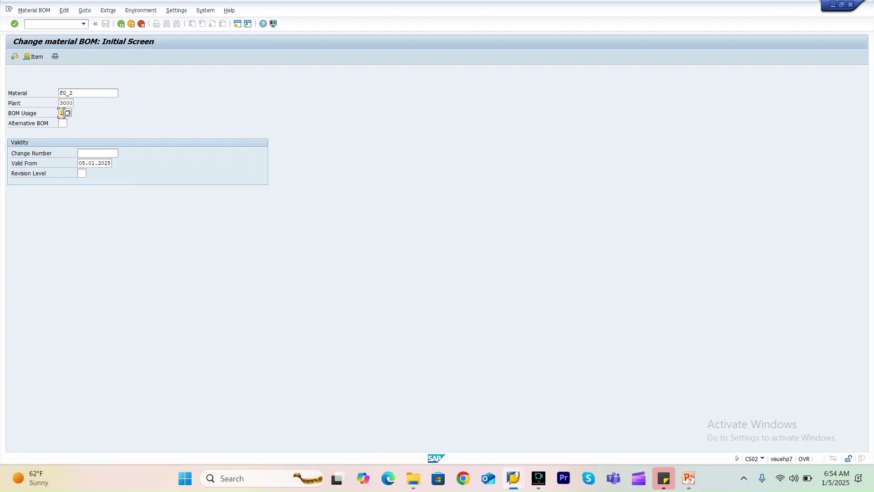
left_click(97, 153)
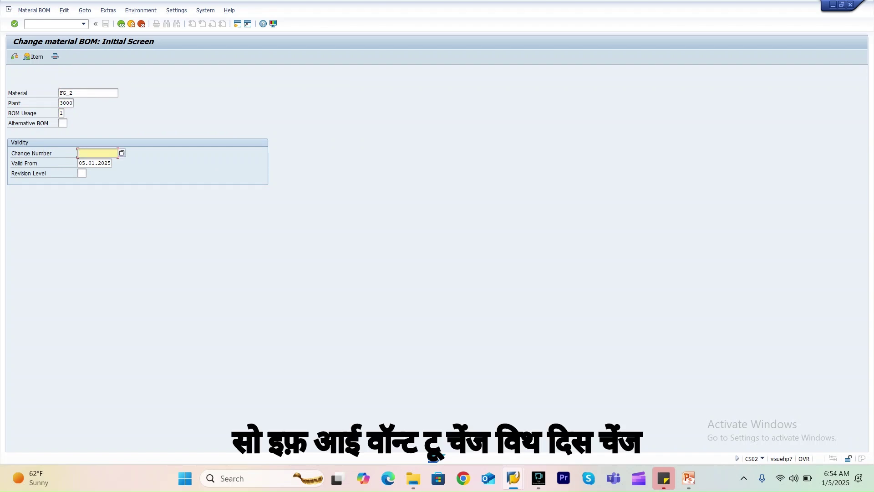
key("ctrl+v")
key("Return")
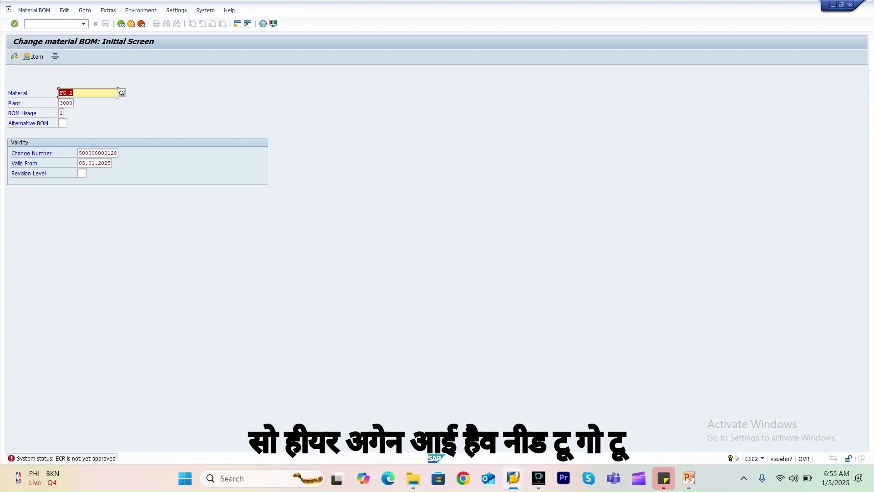
- Start transaction CC02 and open the change header of the same ECR
left_click(52, 24)
type("/n")
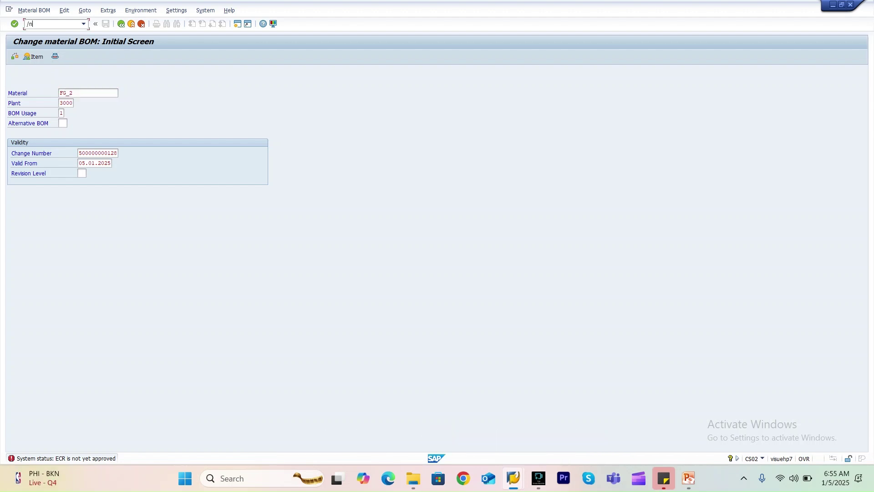
type("cc02")
key("Return")
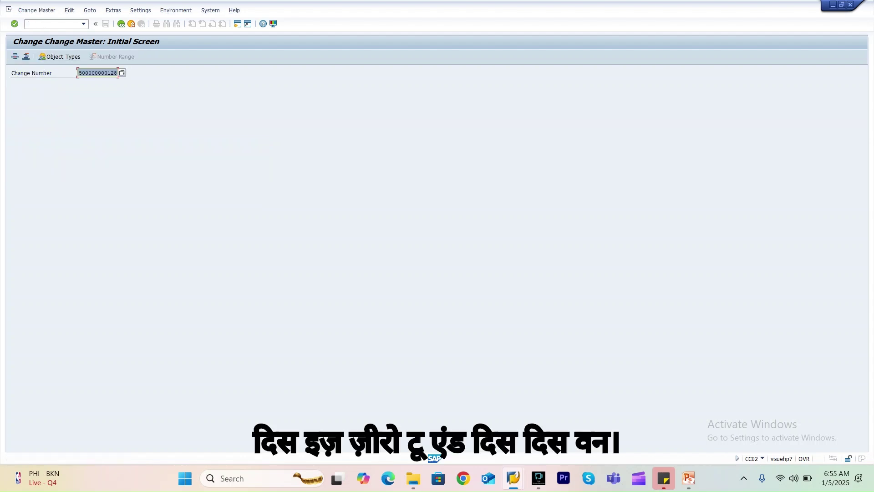
key("Return")
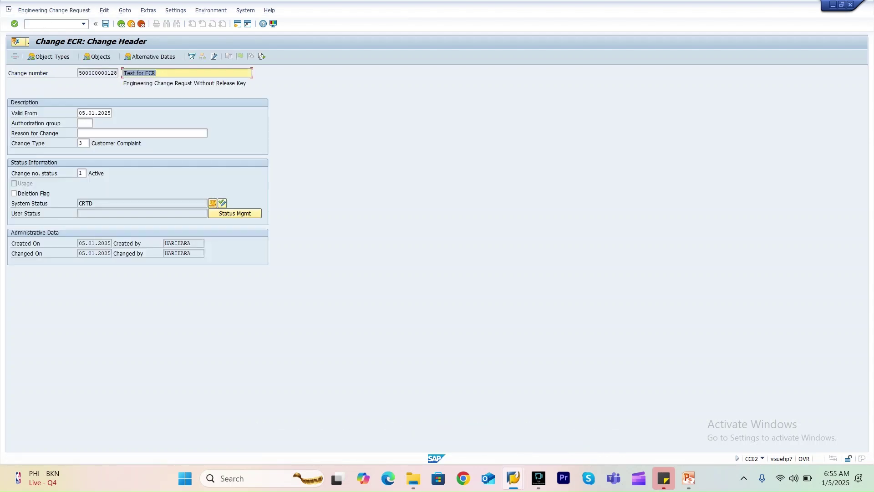
- Set the Check ECR status in the ECR's status management and accept it
left_click(223, 203)
left_click(235, 214)
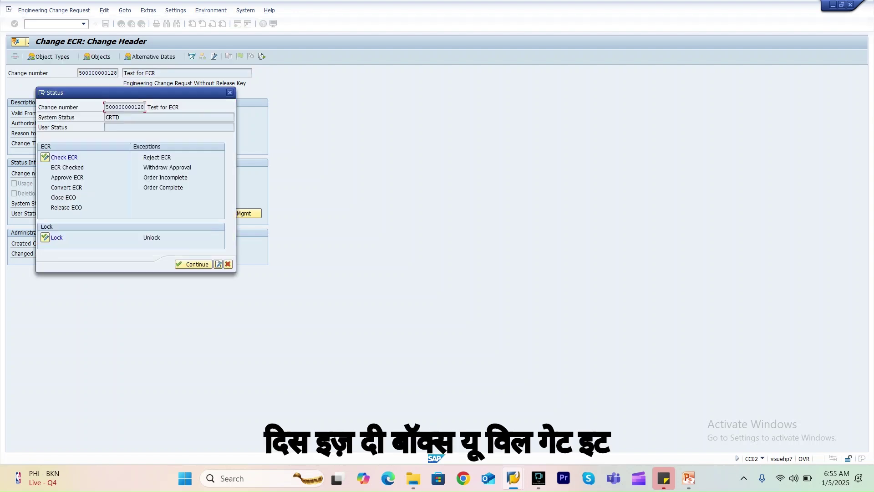
left_click_drag(120, 92, 334, 91)
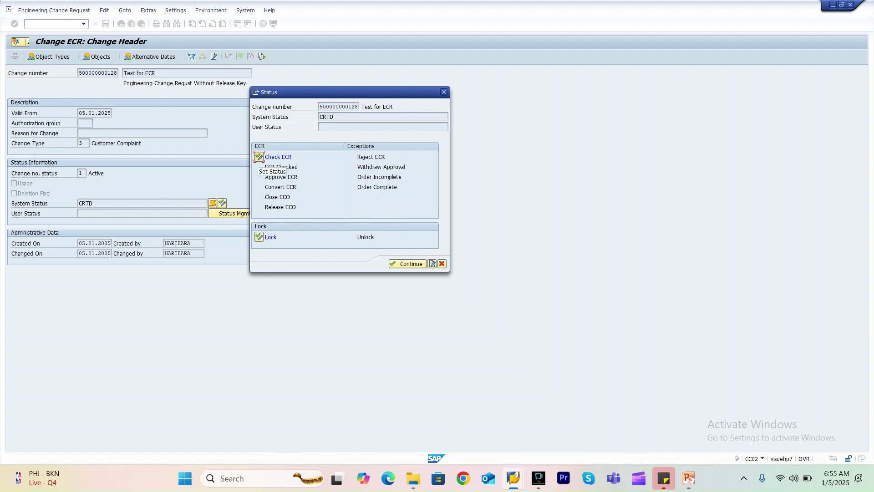
left_click(258, 157)
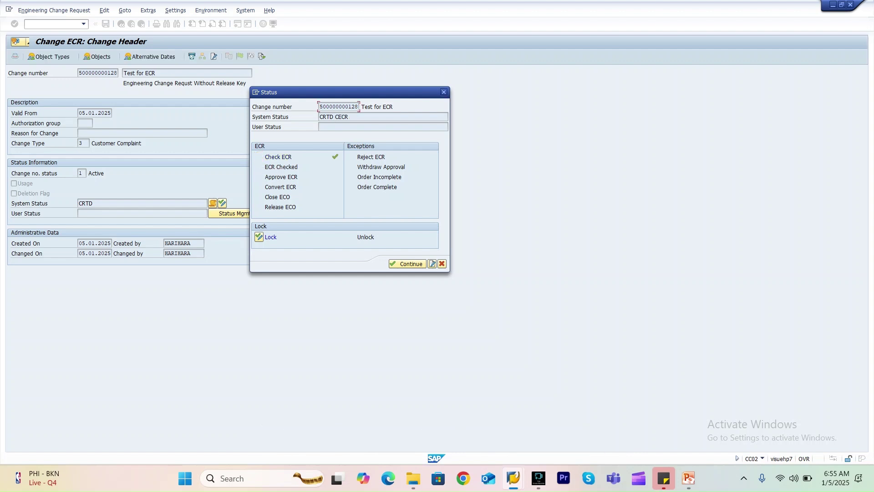
left_click(408, 264)
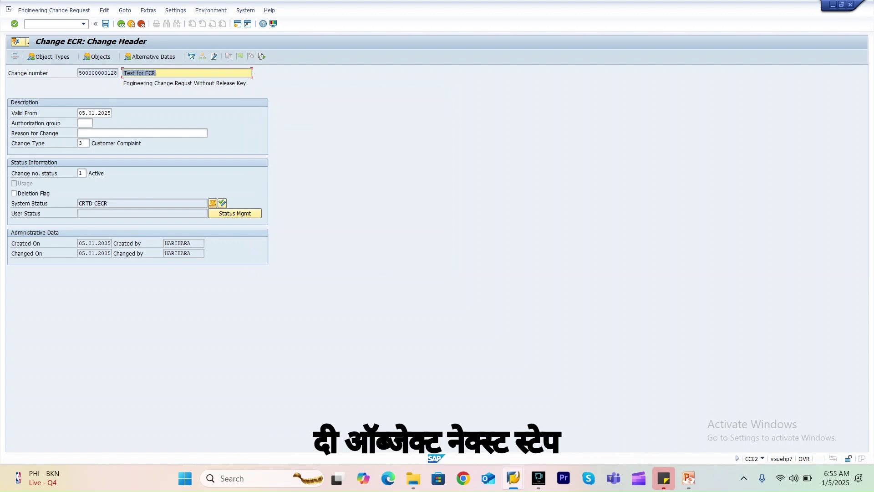
- Open the ECR's objects, select the FG_2 material BOM, and examine the object status options available for it
left_click(97, 56)
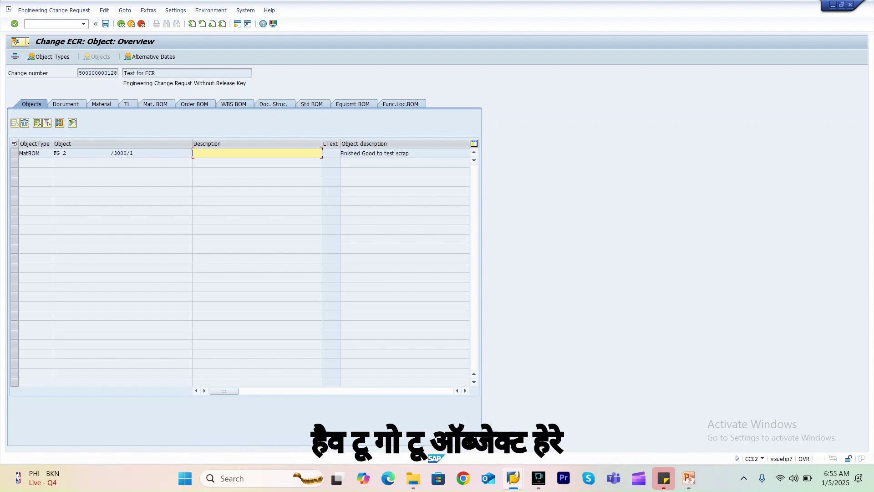
left_click(15, 153)
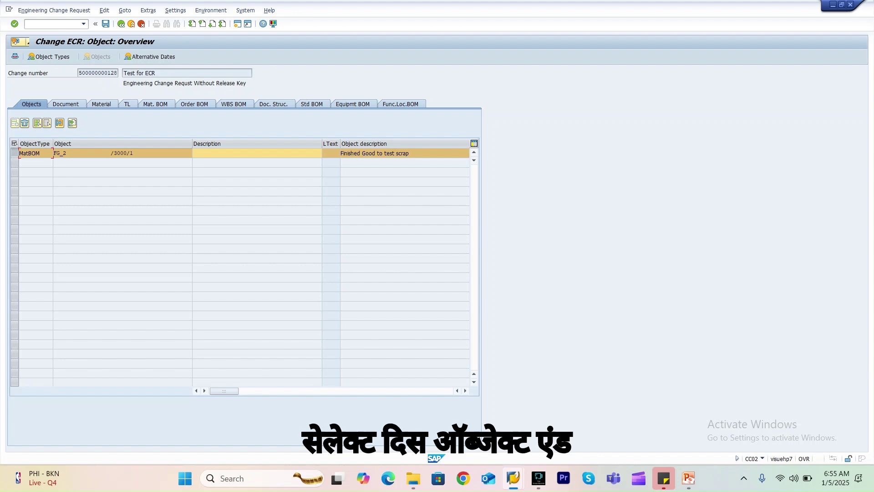
left_click(104, 10)
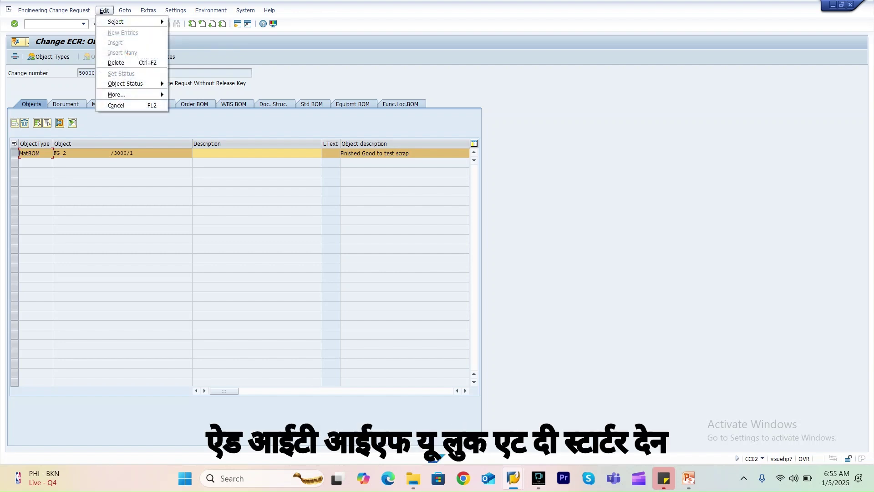
mouse_move(126, 84)
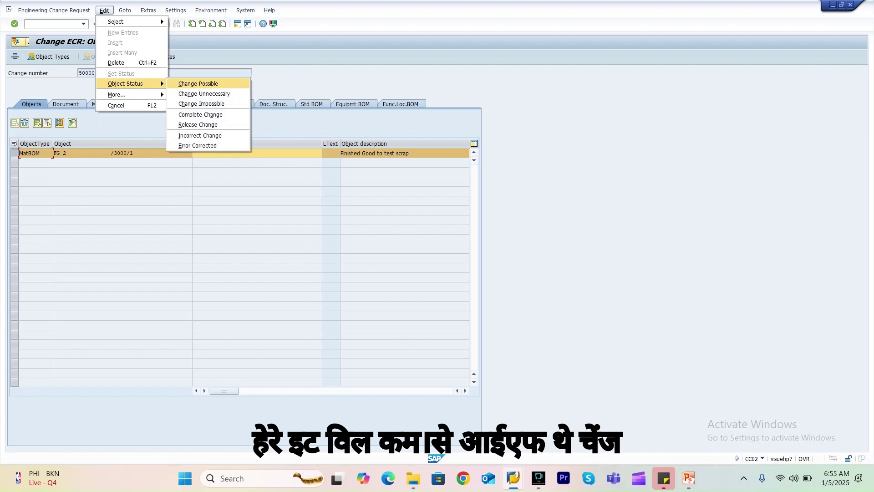
key("Down")
key("Down")
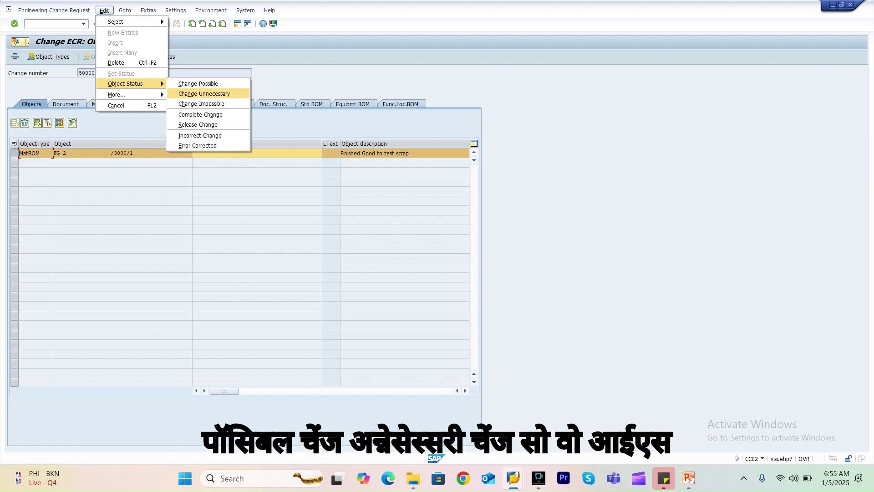
key("Down")
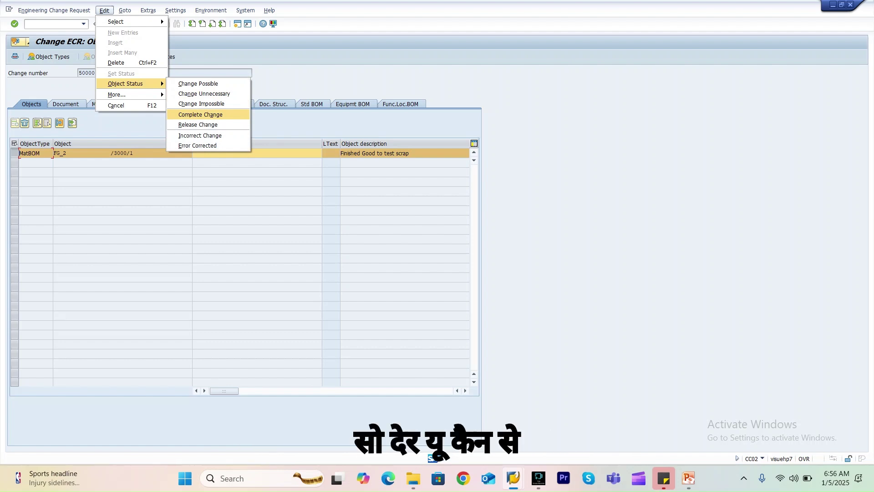
key("Down")
key("Up")
key("Up")
key("Up")
key("Up")
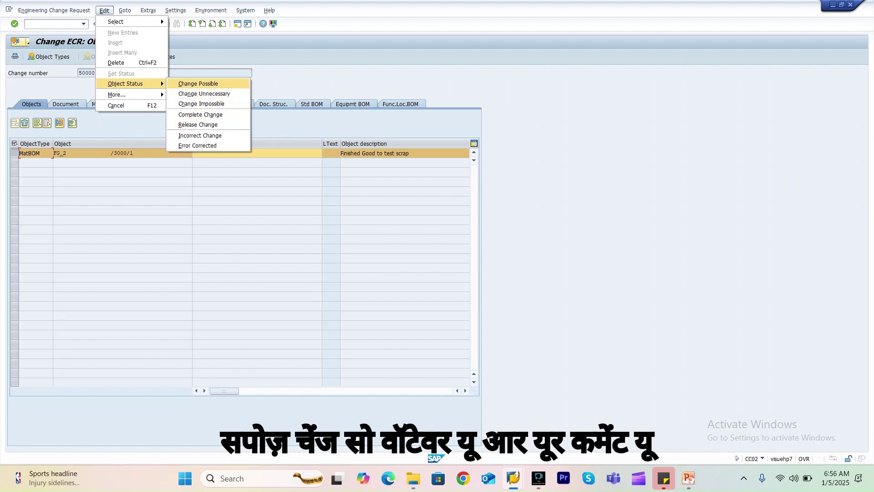
key("Down")
key("Down")
key("Down")
key("Down")
key("Down")
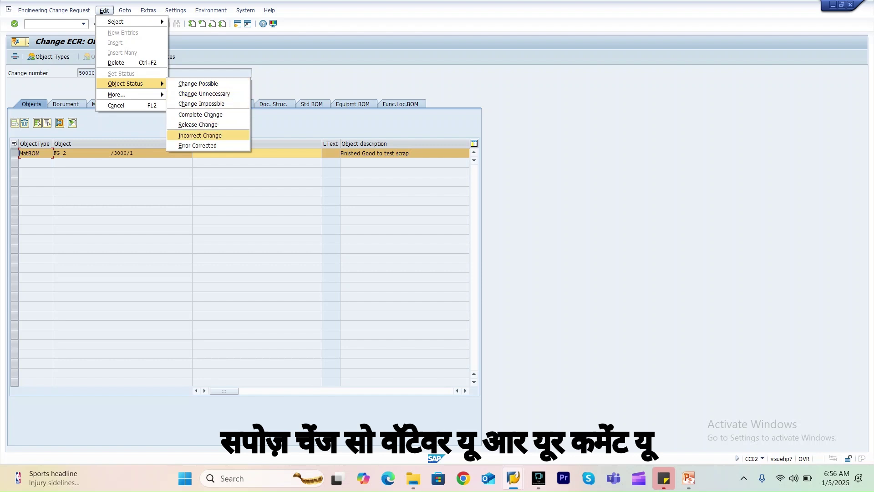
key("Down")
key("Up")
key("Up")
key("Up")
key("Up")
key("Up")
key("Up")
key("Down")
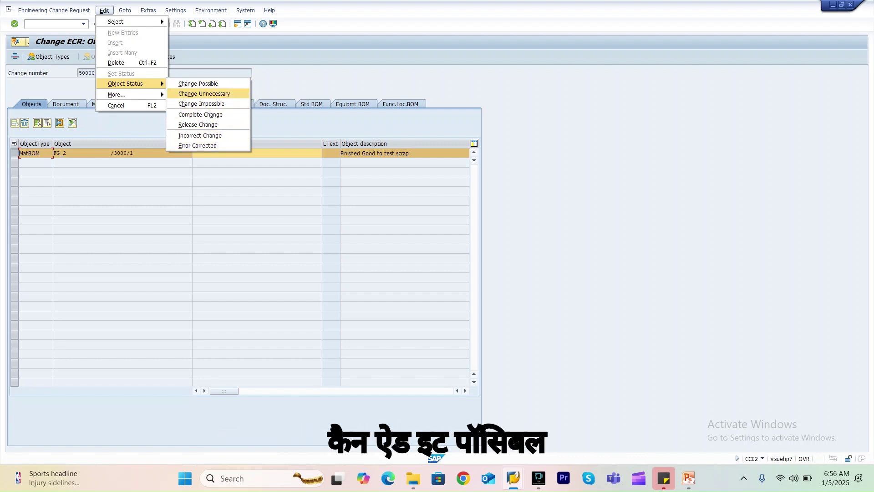
key("Down")
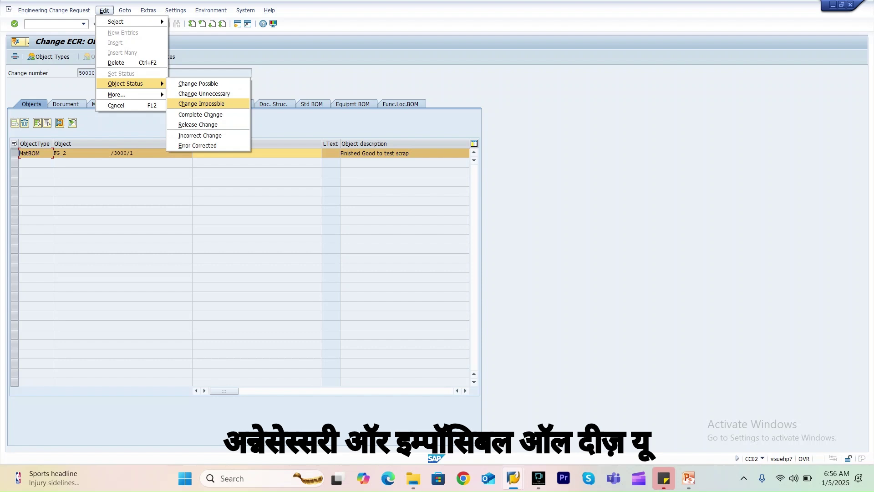
- Set the object status of the FG_2 material BOM to Change Possible and save the ECR
key("Up")
key("Up")
key("Down")
key("Down")
key("Up")
key("Up")
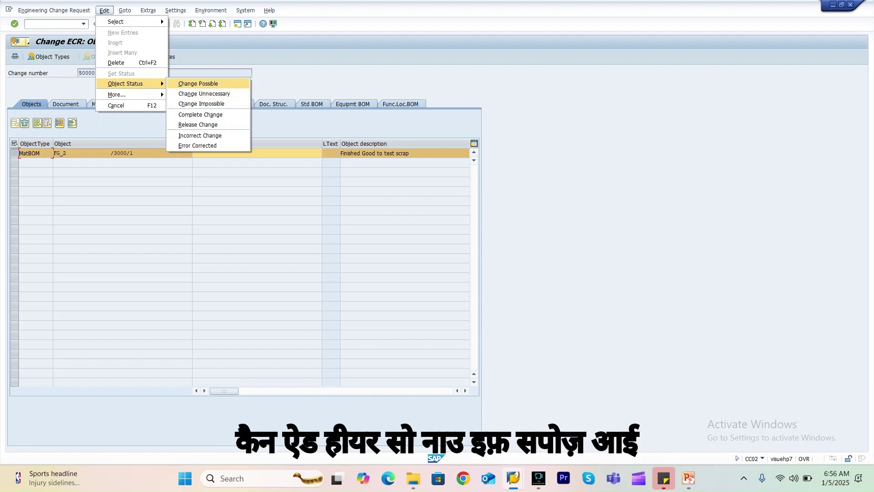
key("Return")
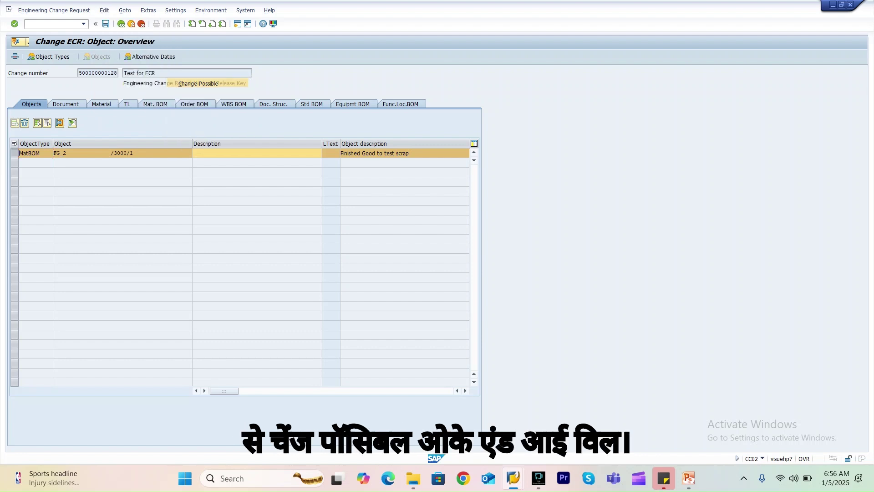
key("ctrl+s")
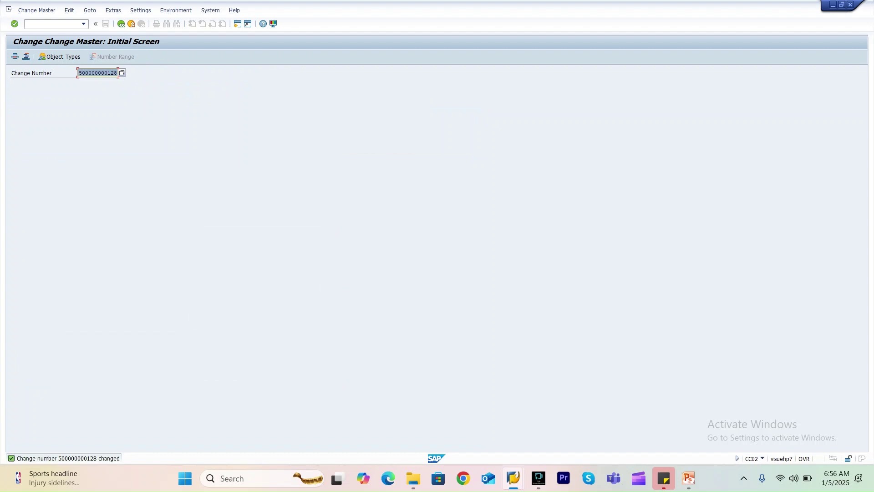
- Reopen the ECR's change header and check the status report for the change number and its material BOM
key("Return")
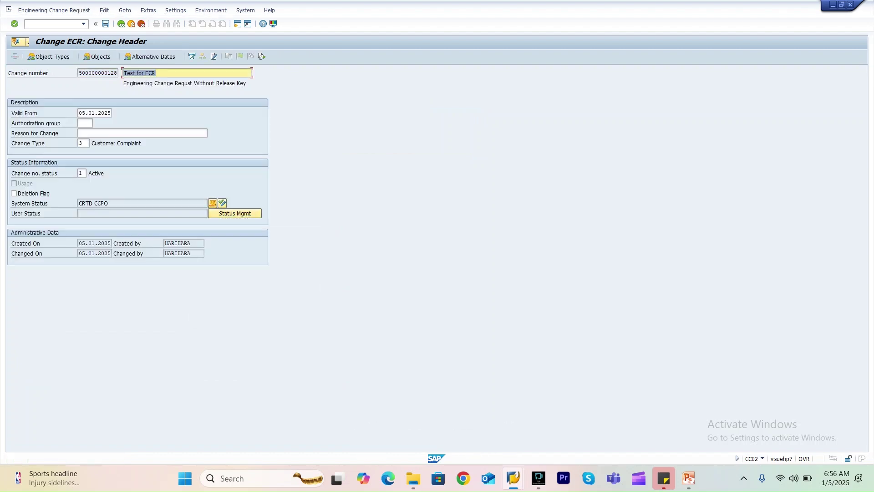
left_click(234, 213)
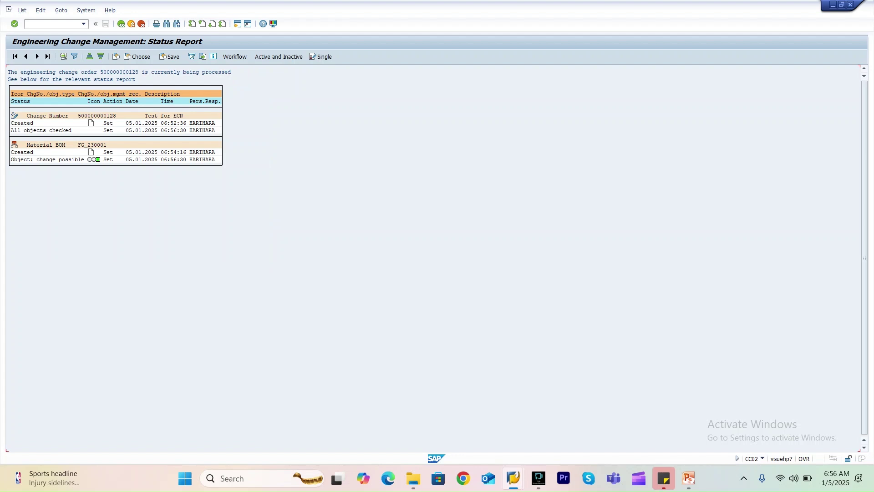
key("F3")
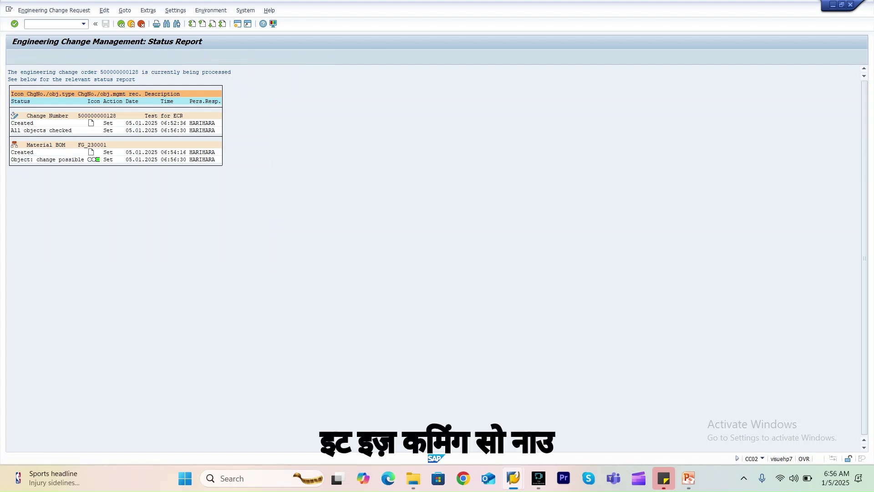
- Set the ECR Checked status in the ECR's status management, accept it and save
left_click(213, 202)
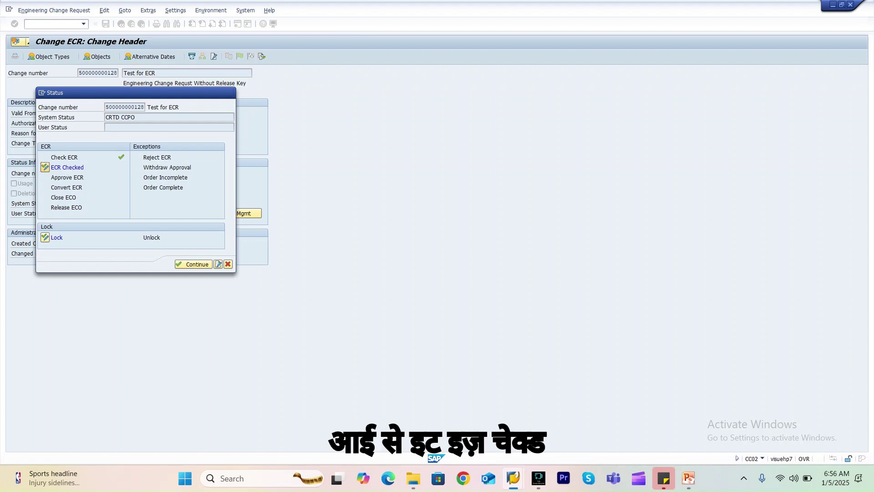
left_click(45, 167)
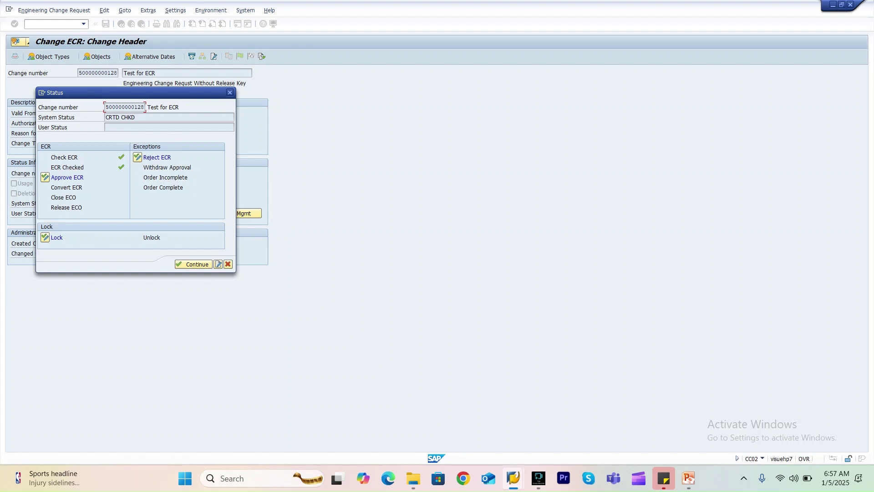
left_click(193, 264)
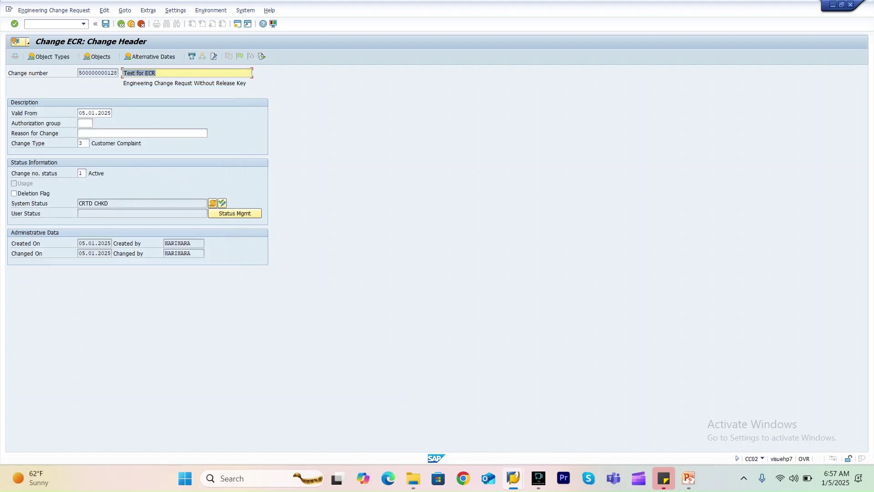
left_click(105, 23)
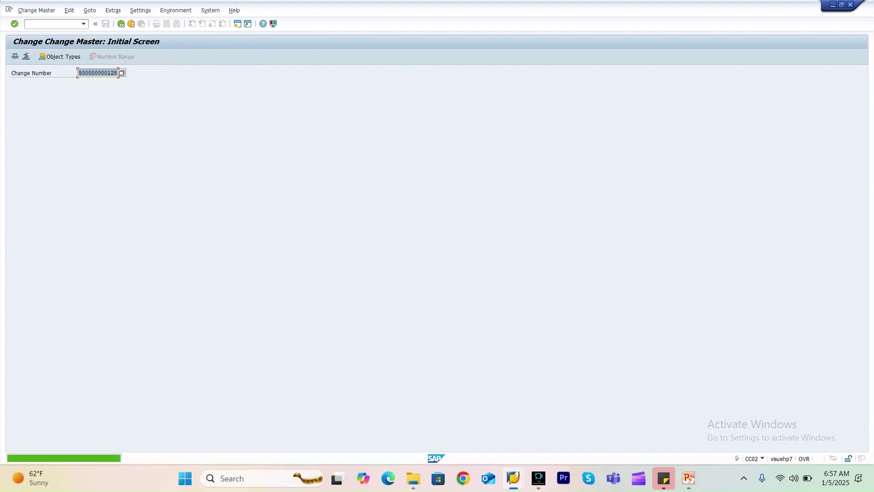
- Reopen the ECR, set the Approve ECR status in its status management and save
key("Return")
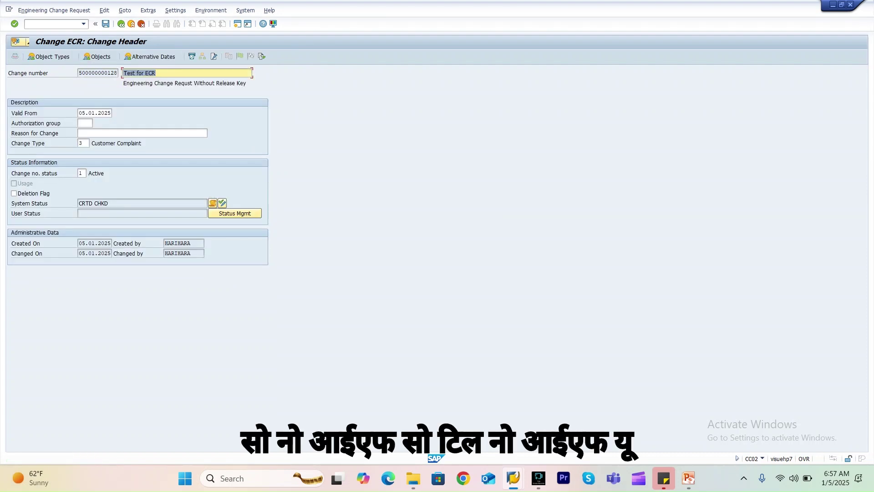
left_click_drag(124, 83, 194, 83)
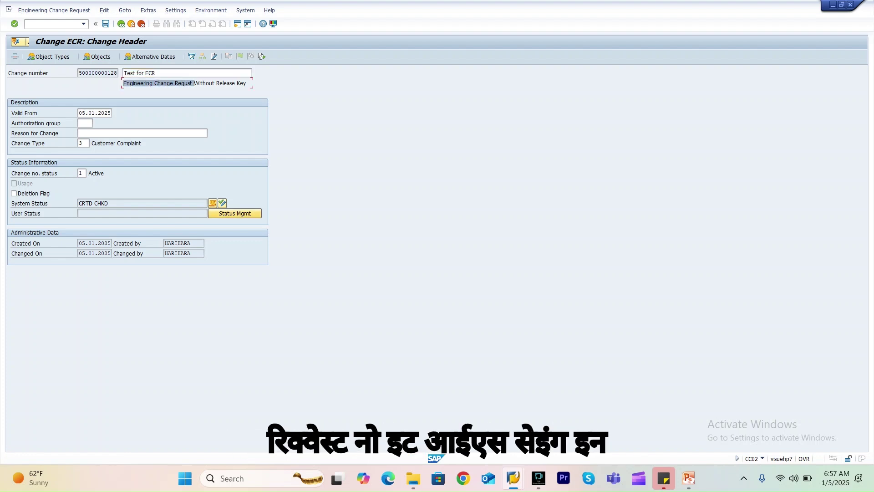
left_click(235, 213)
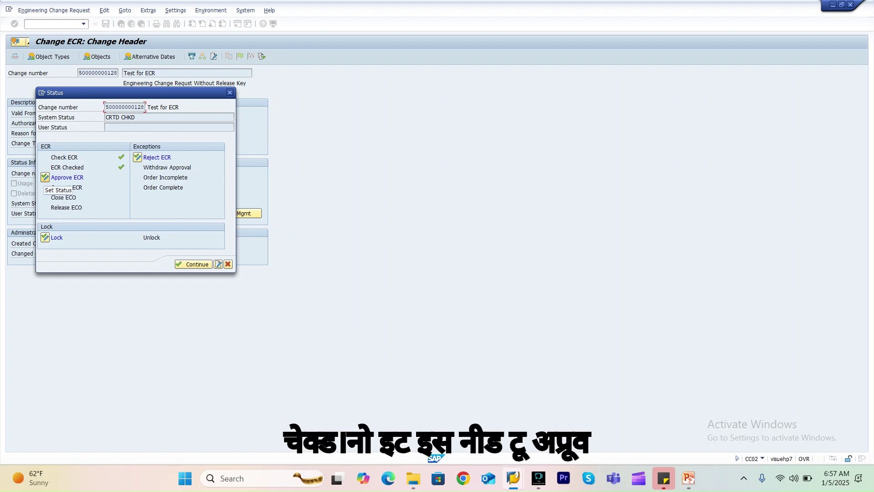
left_click(45, 177)
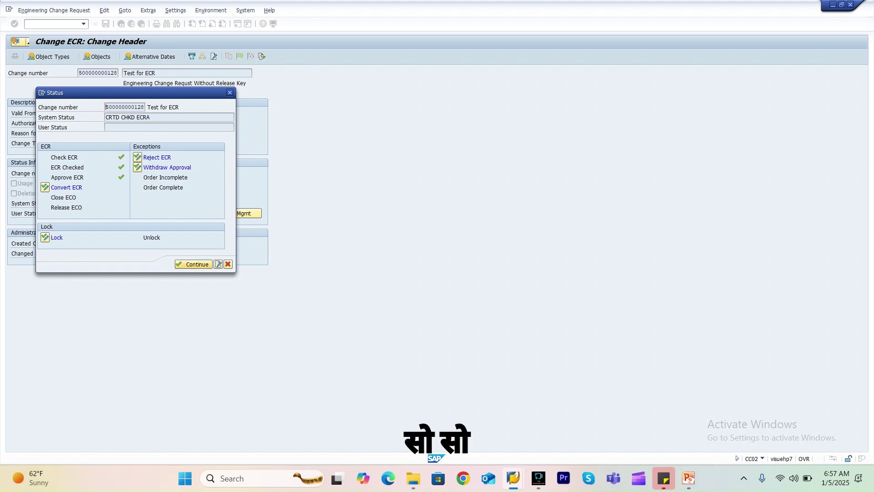
key("Return")
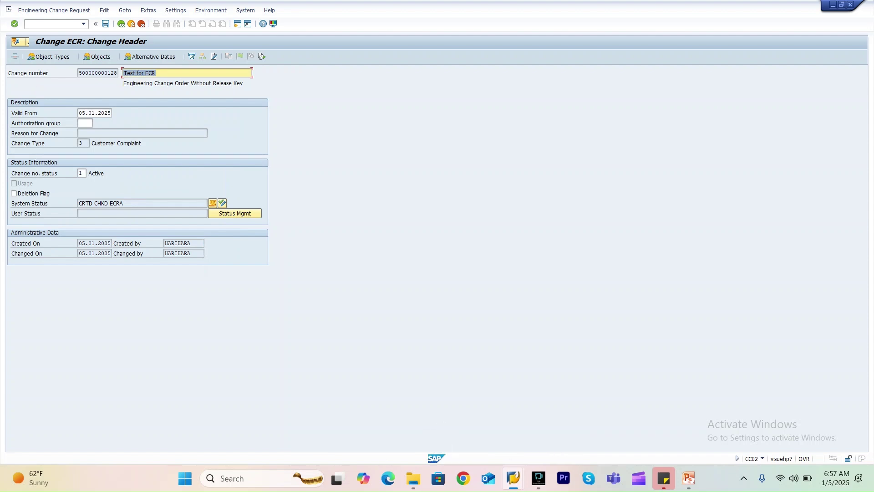
key("ctrl+s")
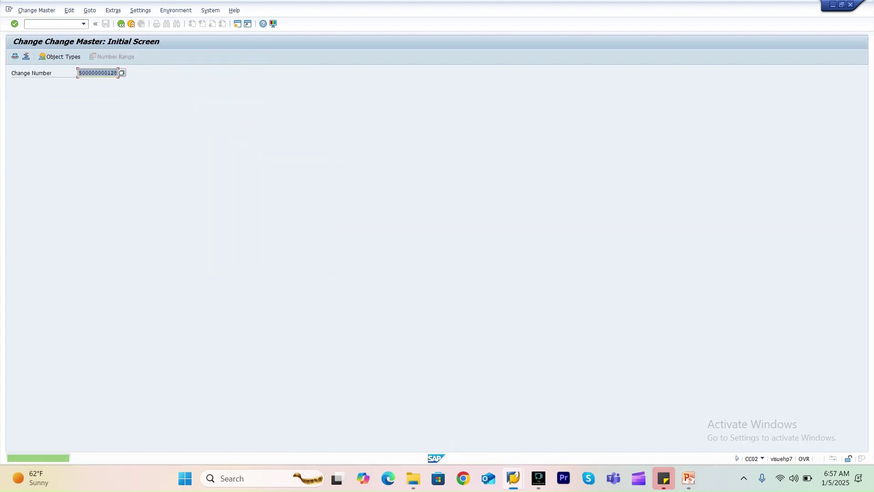
- Open the ECR's change header again and review its status report after the approval
key("Return")
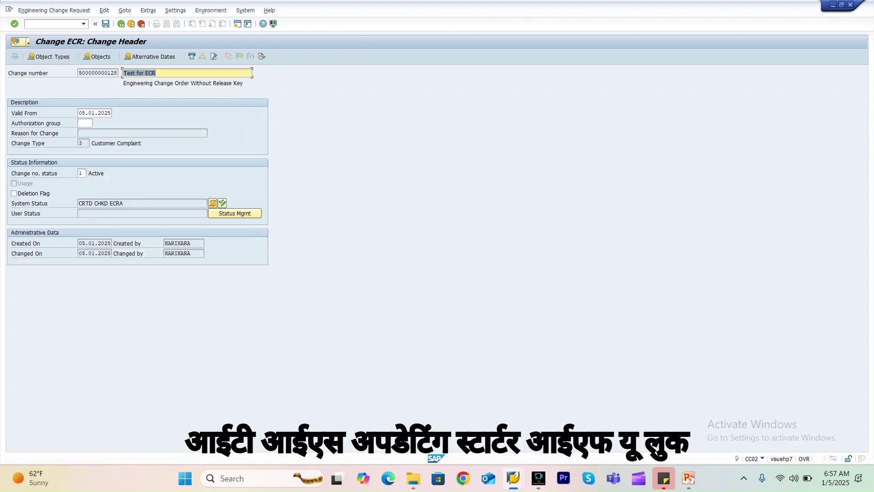
left_click(213, 203)
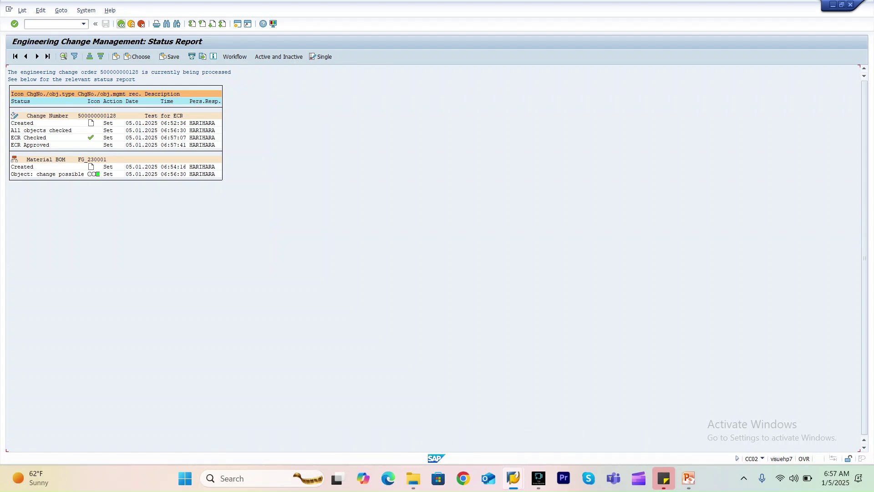
left_click(121, 23)
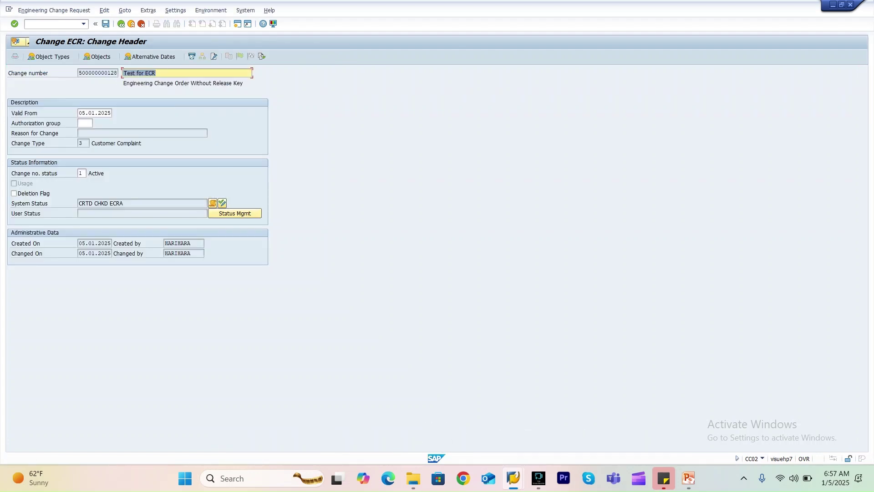
- Set the Convert ECR status, save, and reopen the change header to check its change type description
left_click(222, 204)
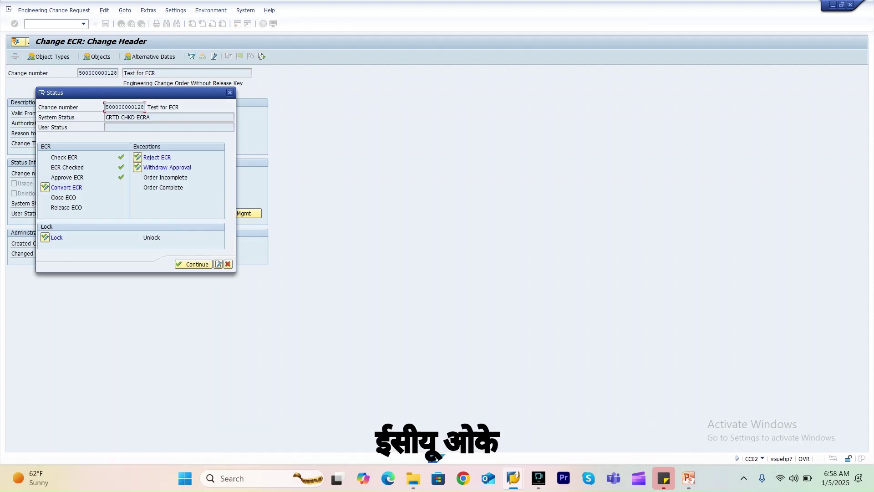
left_click(44, 187)
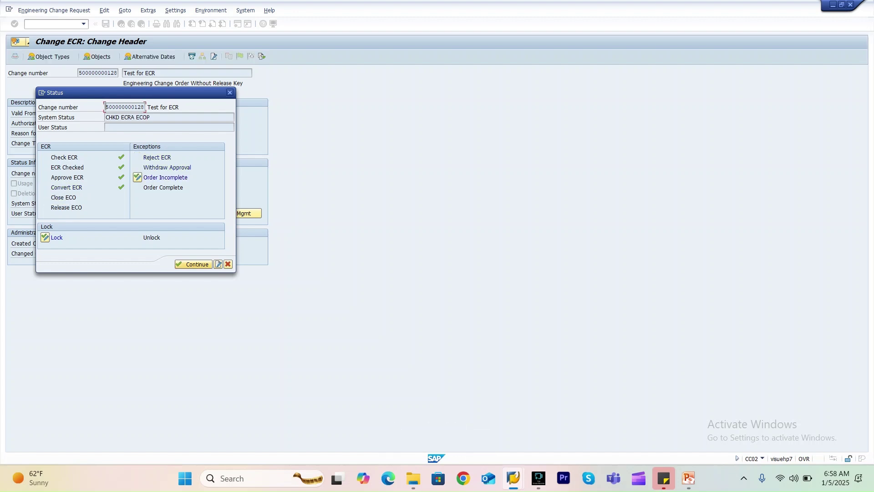
key("Return")
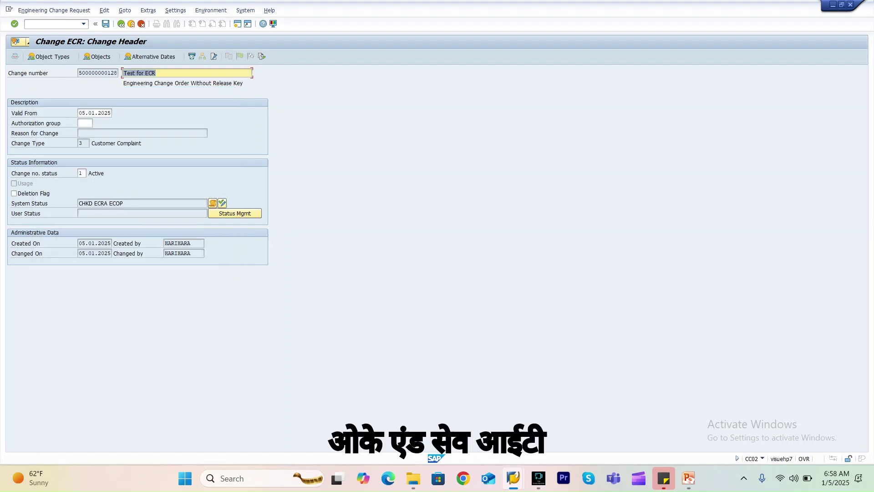
key("ctrl+s")
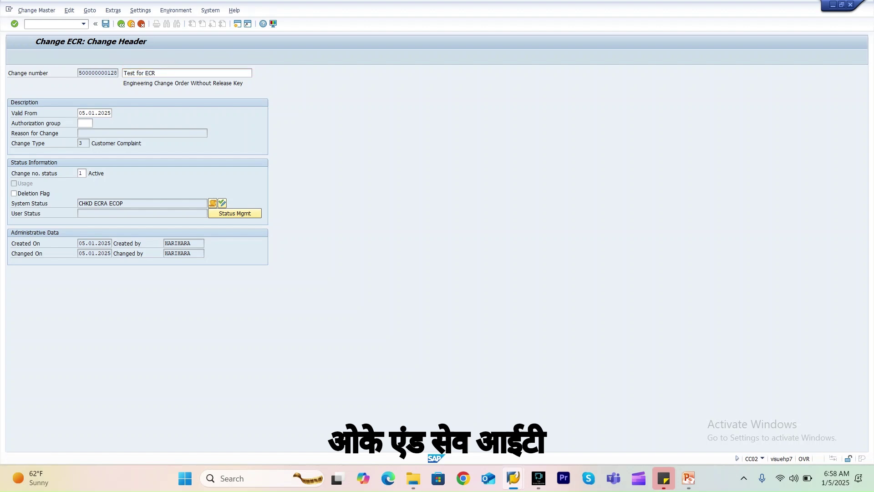
key("Return")
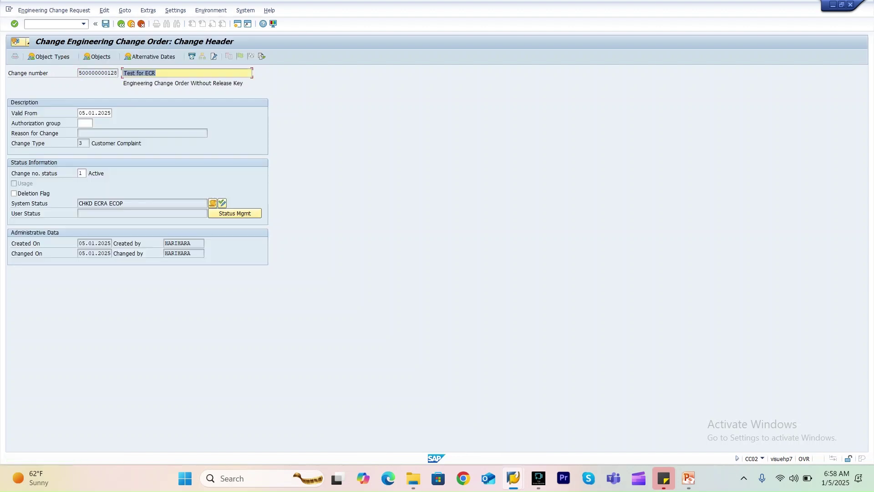
left_click_drag(123, 83, 199, 83)
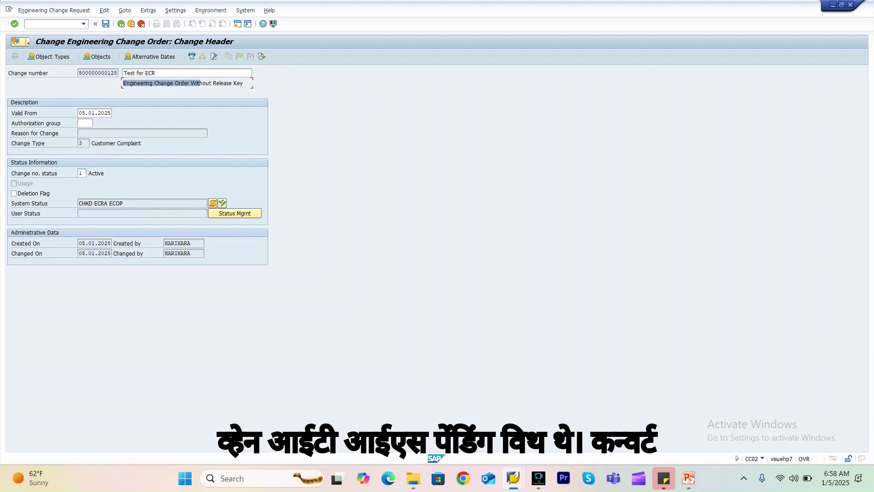
- Open the converted change order's status management and examine its system statuses for ECR approval and ECO processing
left_click(199, 83)
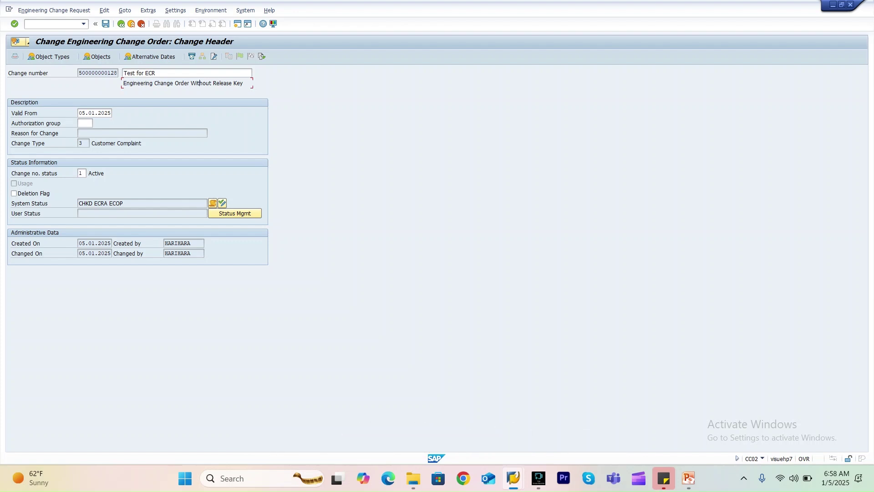
left_click(235, 213)
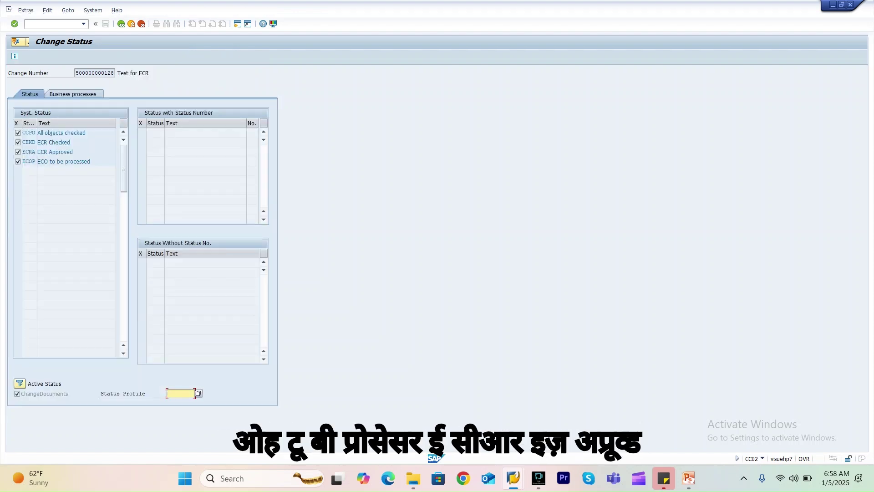
left_click_drag(70, 153, 37, 152)
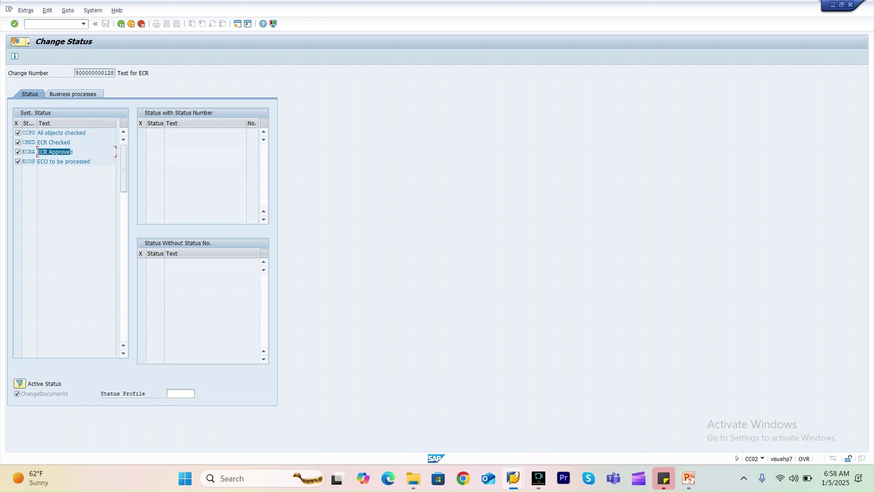
left_click_drag(91, 162, 37, 161)
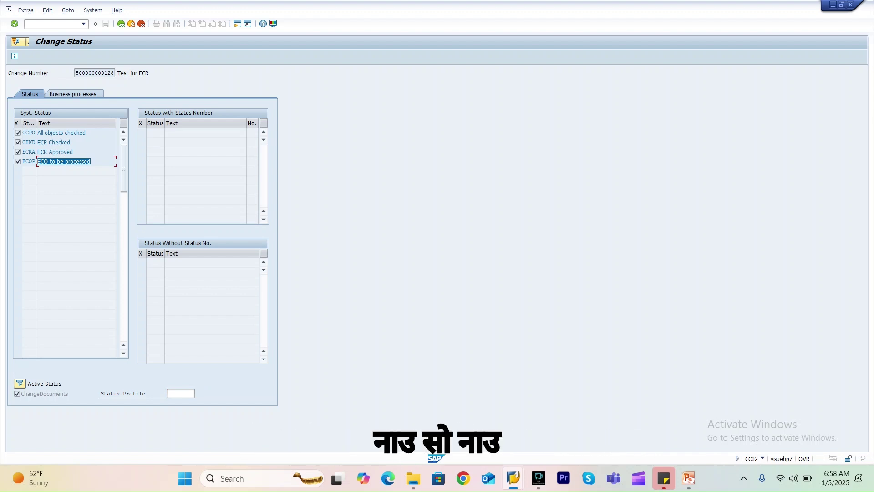
- Copy the change number, start transaction CS02 and open the FG_2 BOM for plant 3000, usage 1, with that change number
left_click_drag(75, 73, 114, 73)
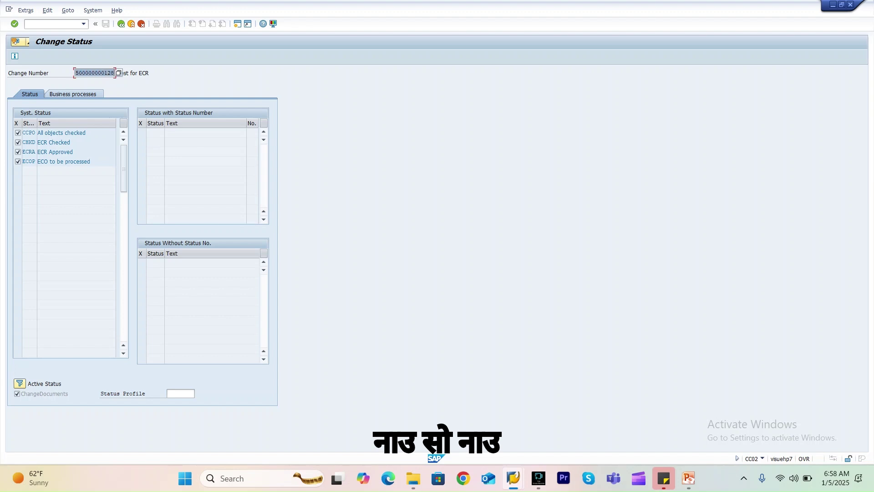
key("ctrl+c")
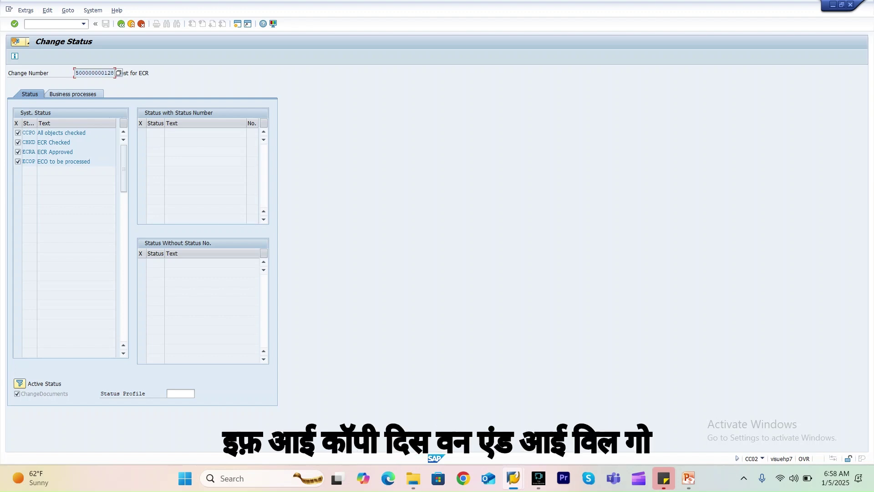
left_click(51, 24)
type("/n")
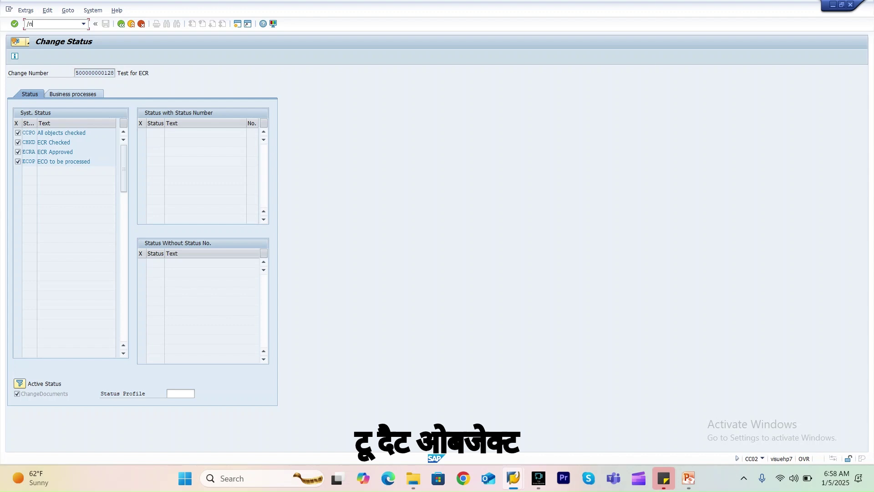
type("cs02")
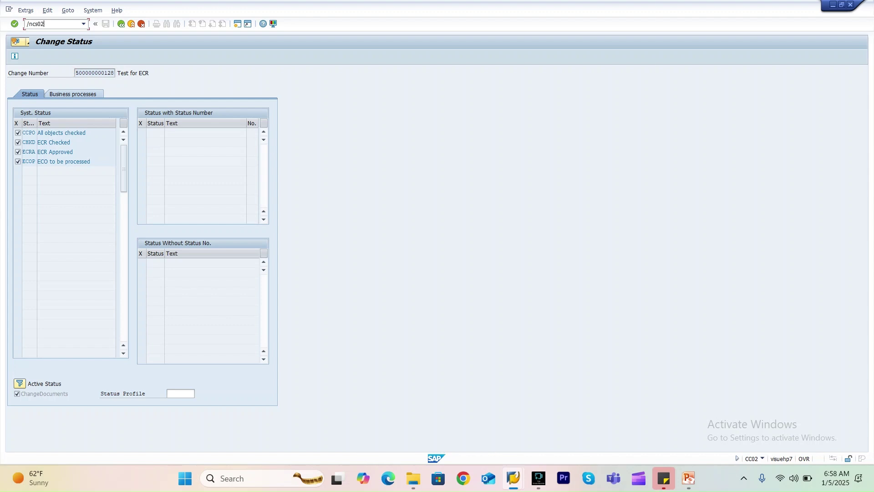
key("Return")
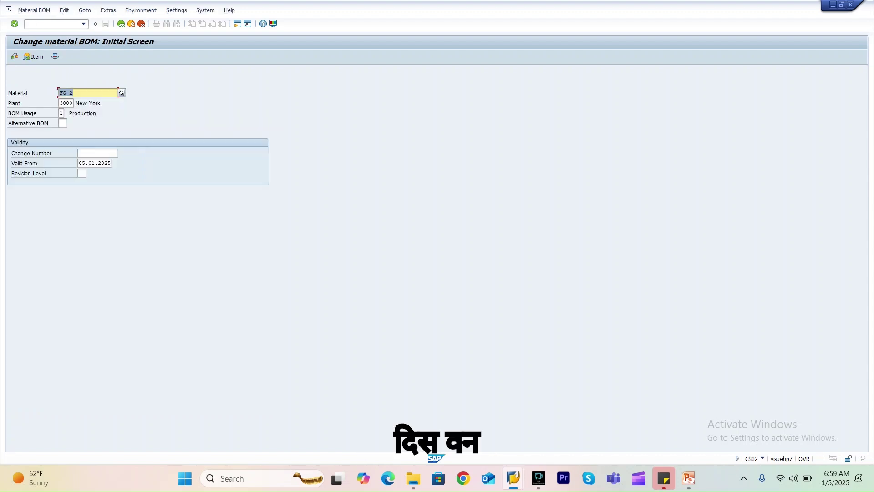
left_click(97, 154)
key("ctrl+v")
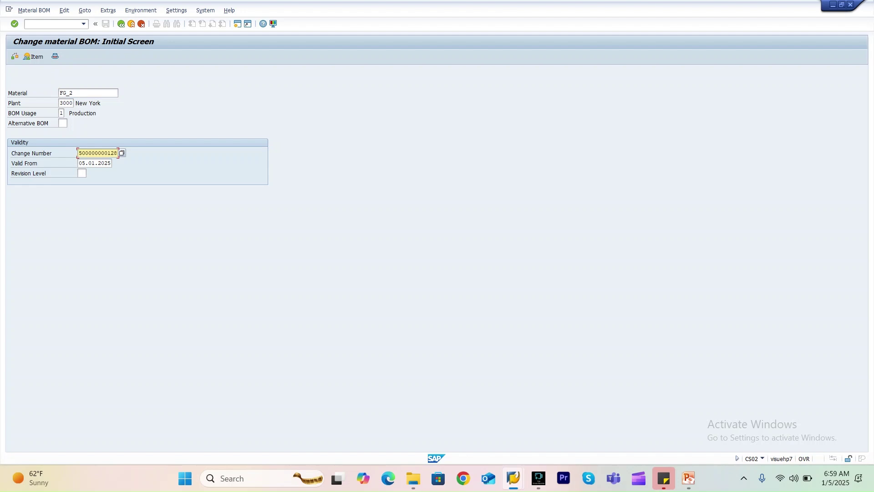
key("Return")
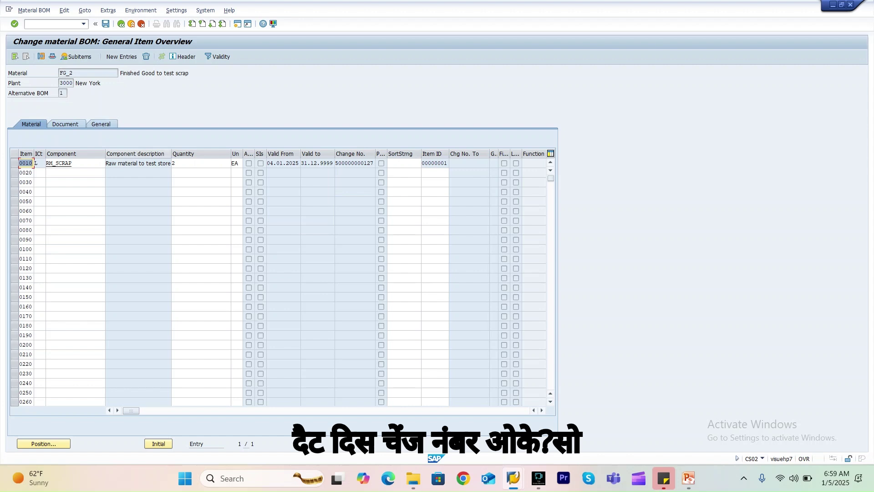
- Set the quantity of component RM_SCRAP to 3, check its assigned change number and save the BOM
left_click(183, 163)
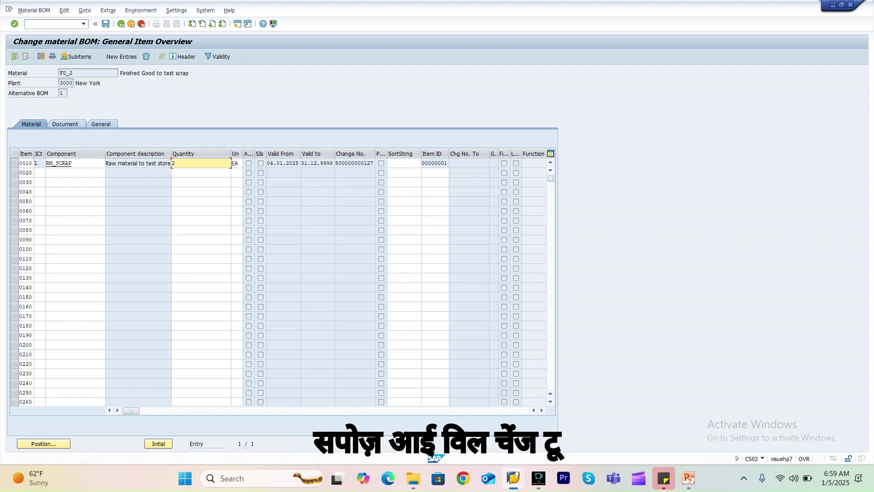
key("BackSpace")
type("3")
key("Return")
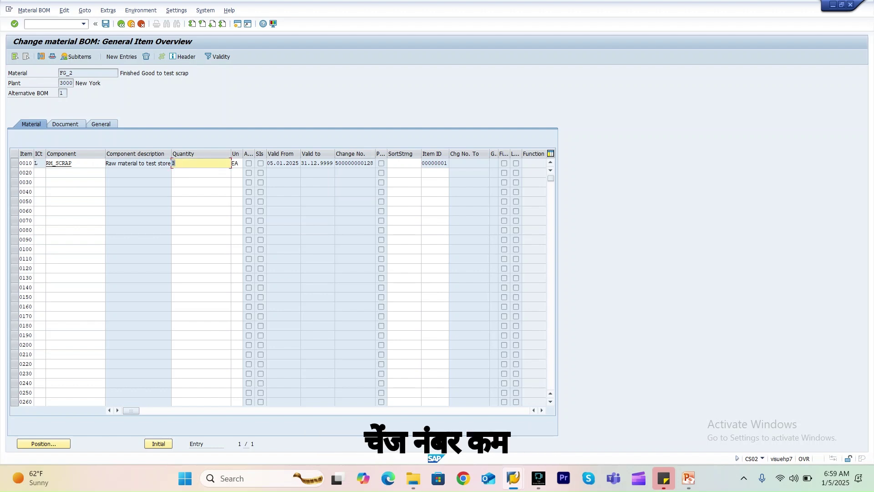
mouse_move(371, 163)
left_mouse_down()
mouse_move(339, 164)
mouse_move(374, 163)
left_mouse_up()
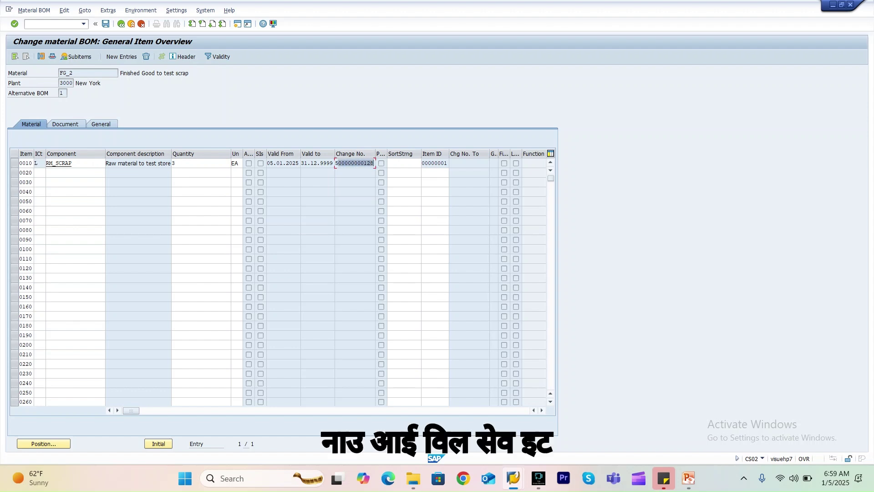
key("ctrl+s")
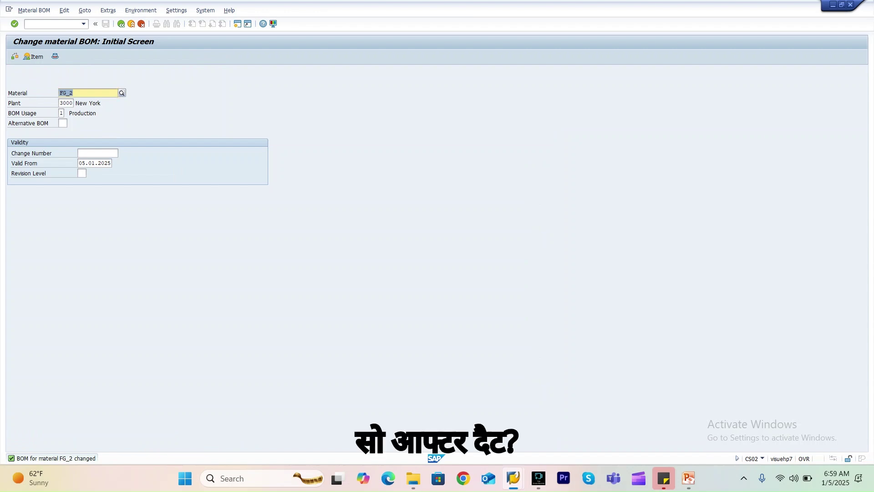
key("alt+Tab")
key("alt+Tab")
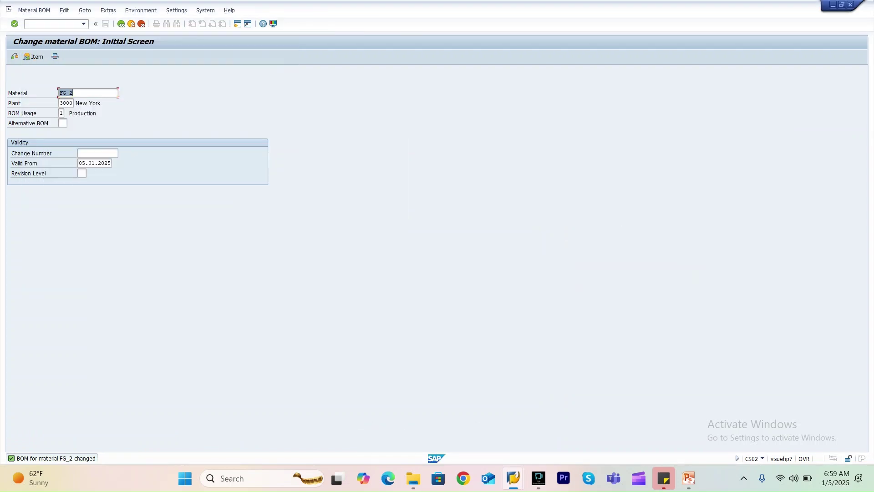
- Start transaction CC02 and open the change header of the same change number
left_click(52, 24)
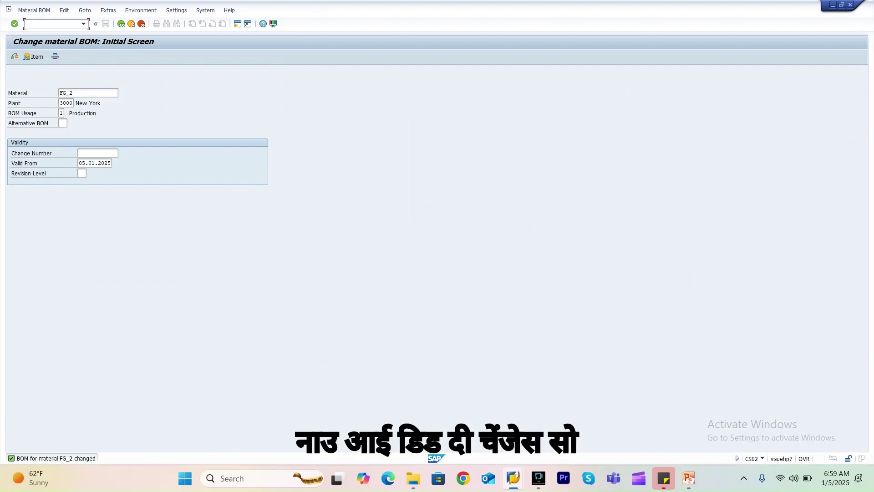
type("/")
type("ncs")
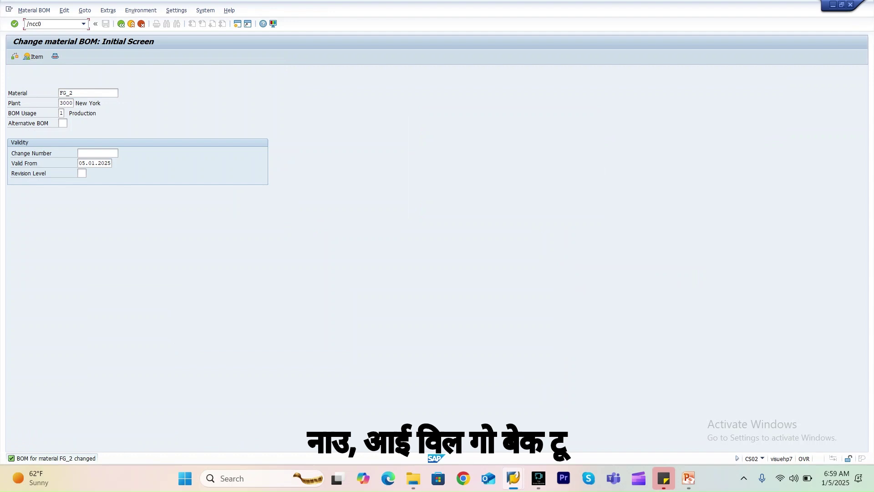
type("02")
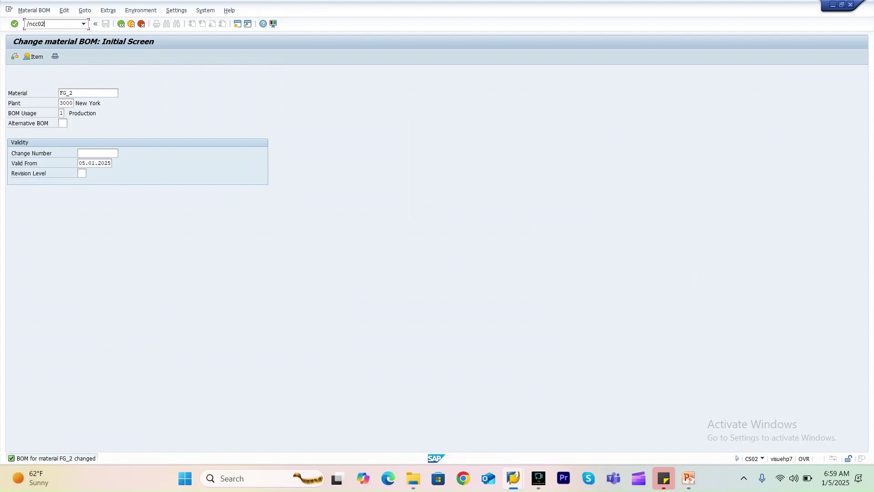
key("Return")
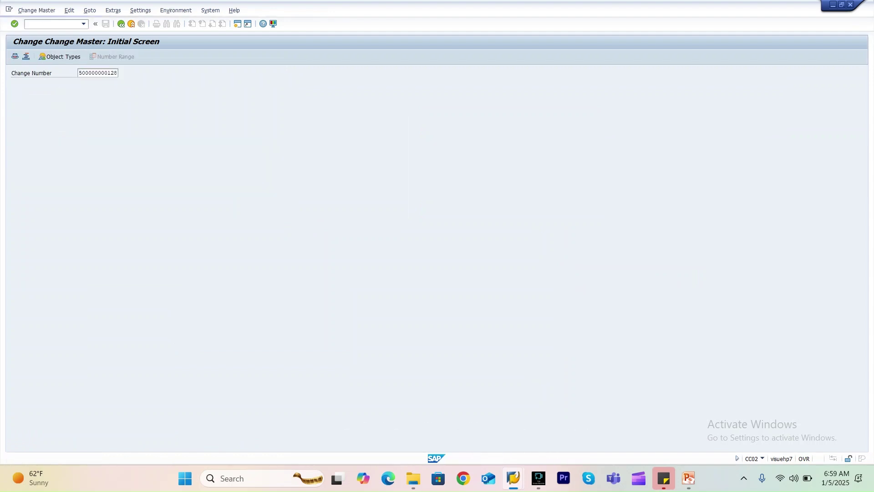
key("Return")
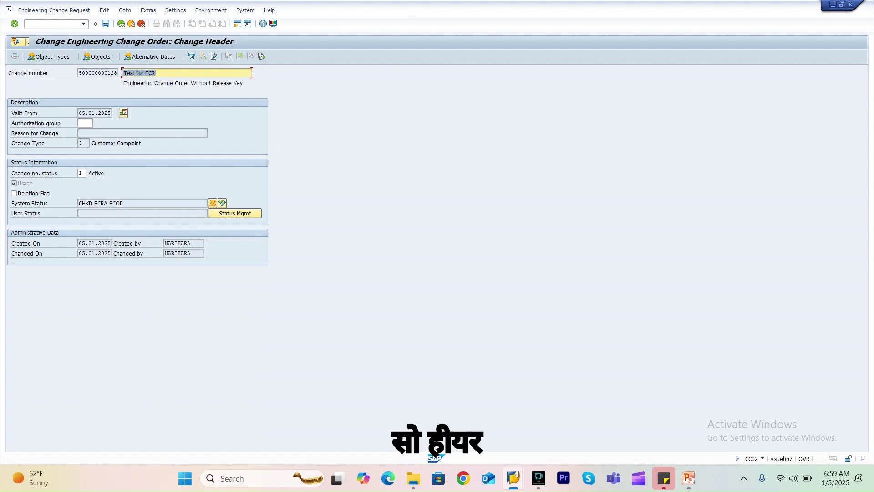
- Examine which ECR statuses are set or available in the status dialog, and close it
left_click(235, 213)
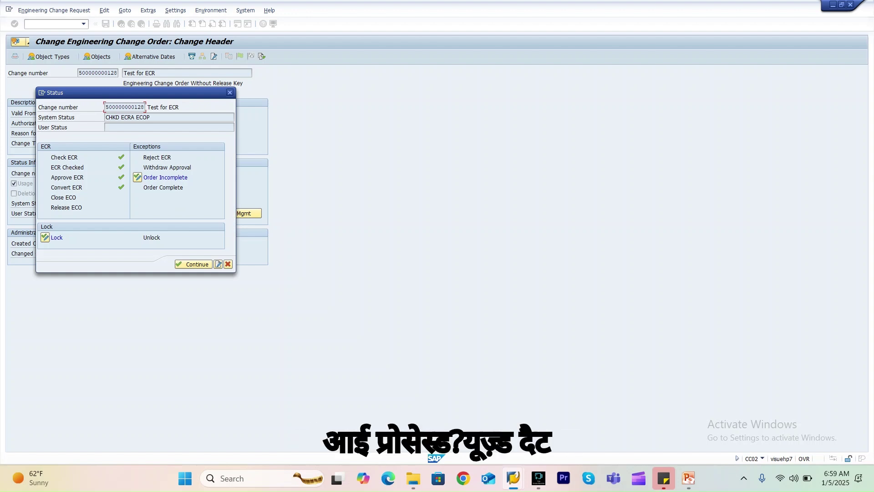
left_click(75, 188)
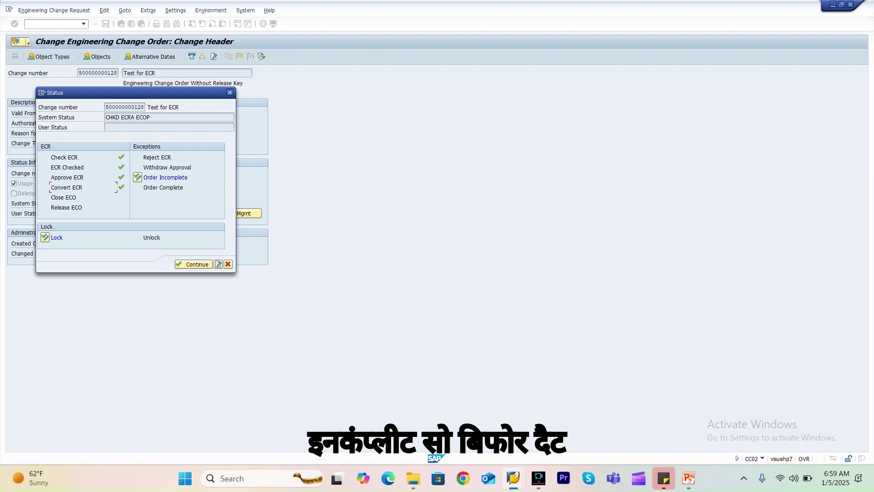
left_click(230, 92)
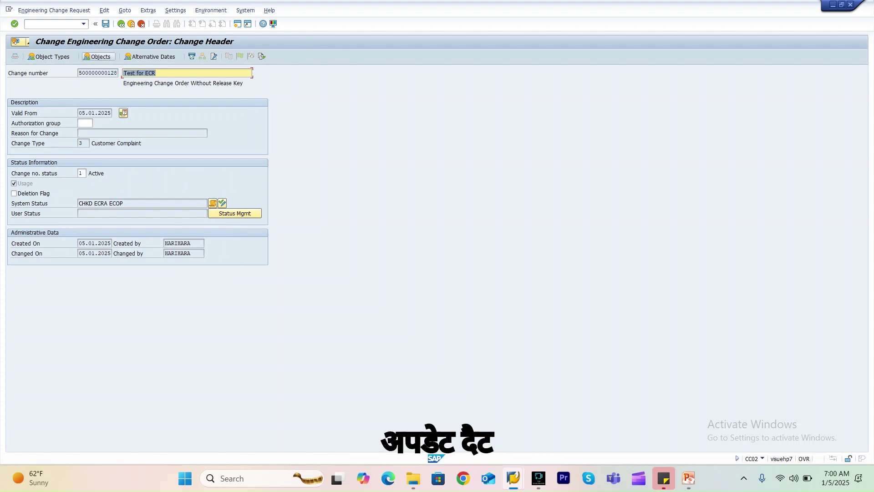
- Set the object status Complete Change for the FG_2 material BOM in the change order's object overview and save
left_click(97, 57)
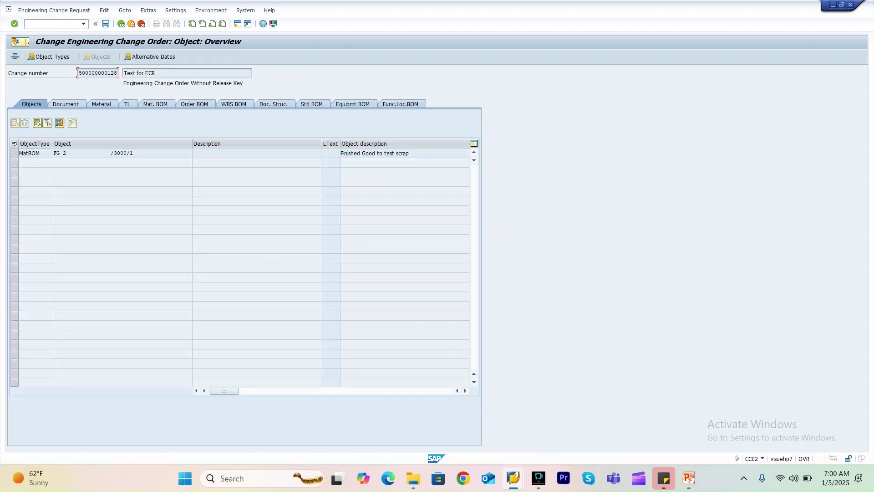
left_click(15, 153)
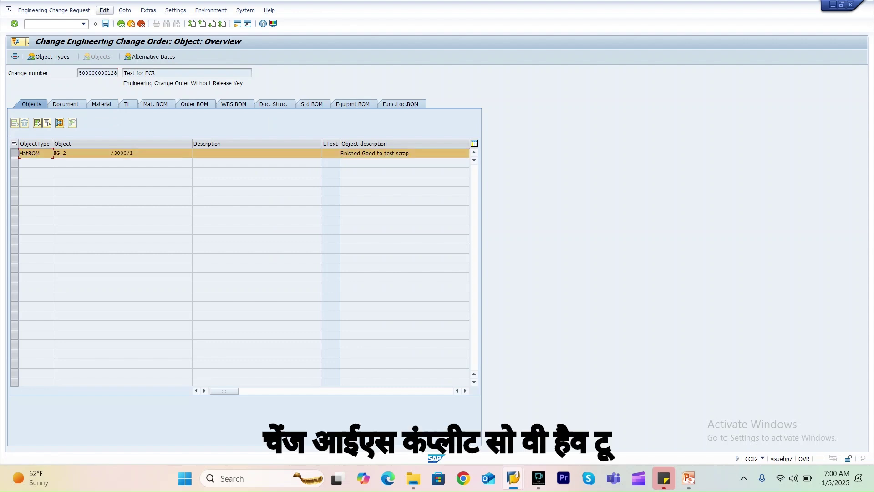
left_click(105, 10)
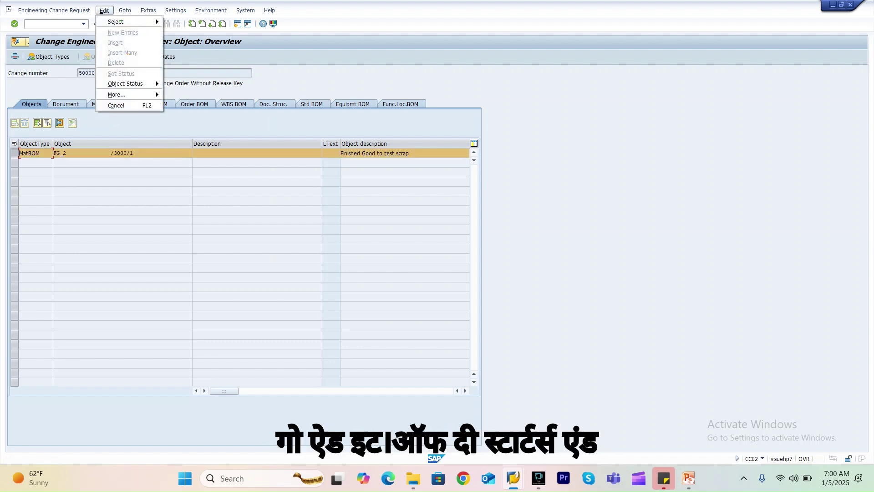
mouse_move(125, 83)
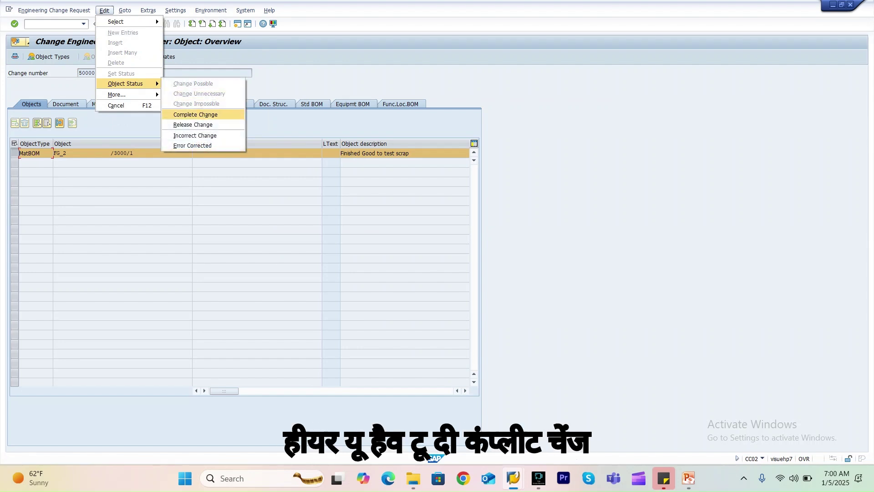
left_click(196, 114)
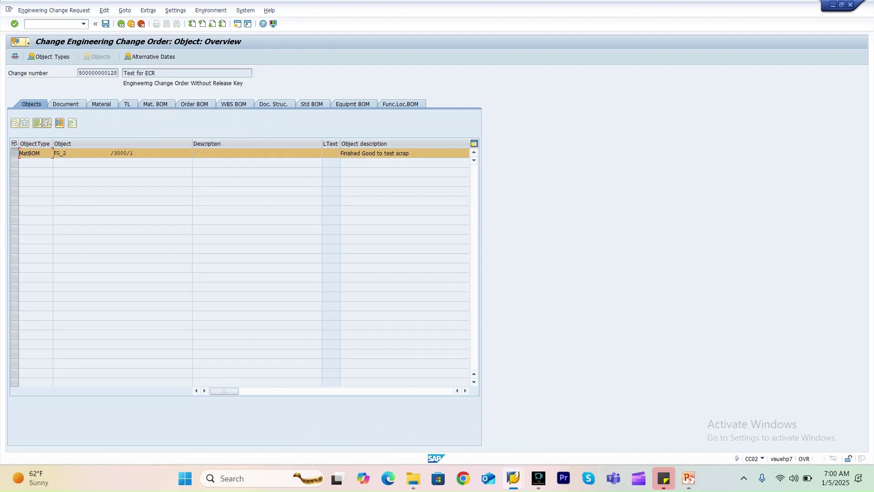
key("ctrl+s")
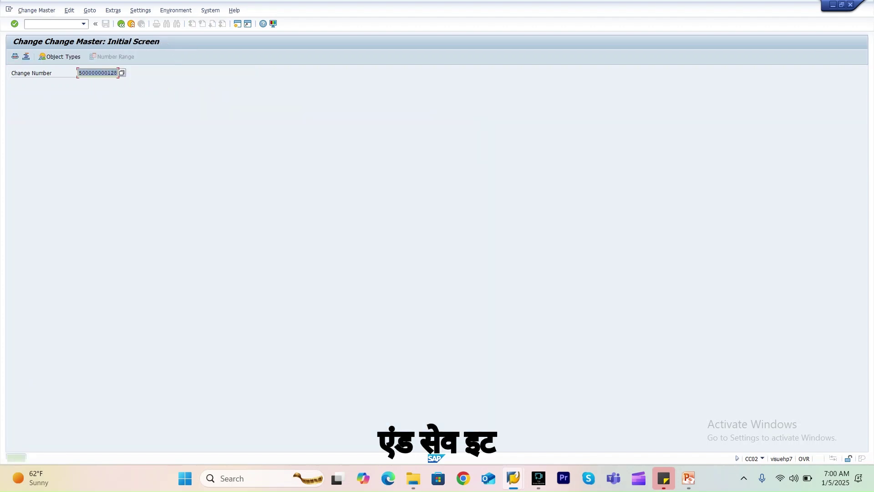
- Reopen the change header, set and accept the Close ECO status, and review the system statuses in status management
key("Return")
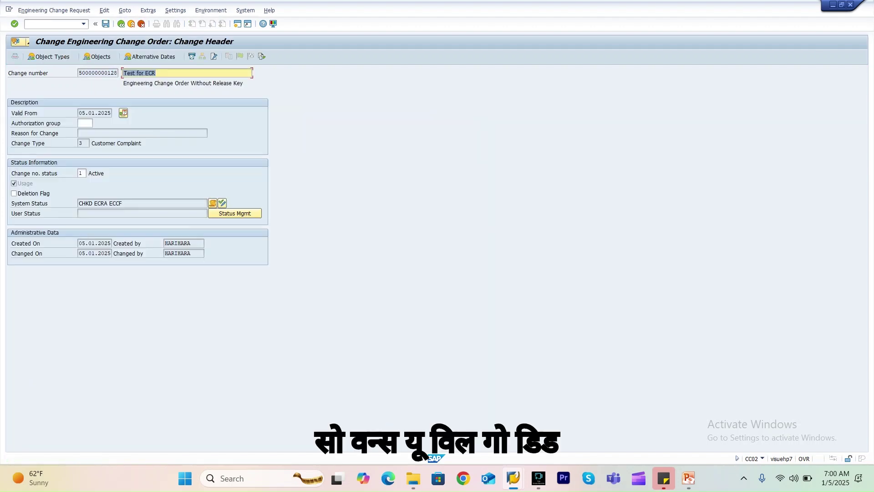
left_click(222, 202)
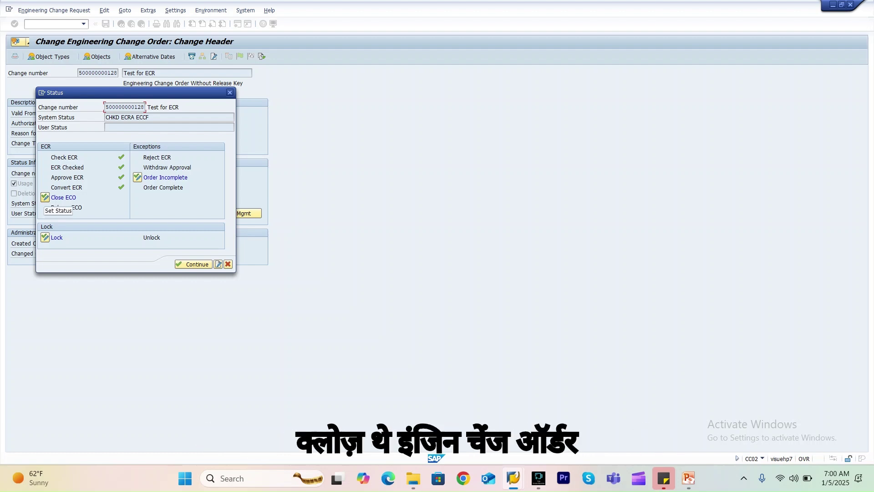
left_click(45, 197)
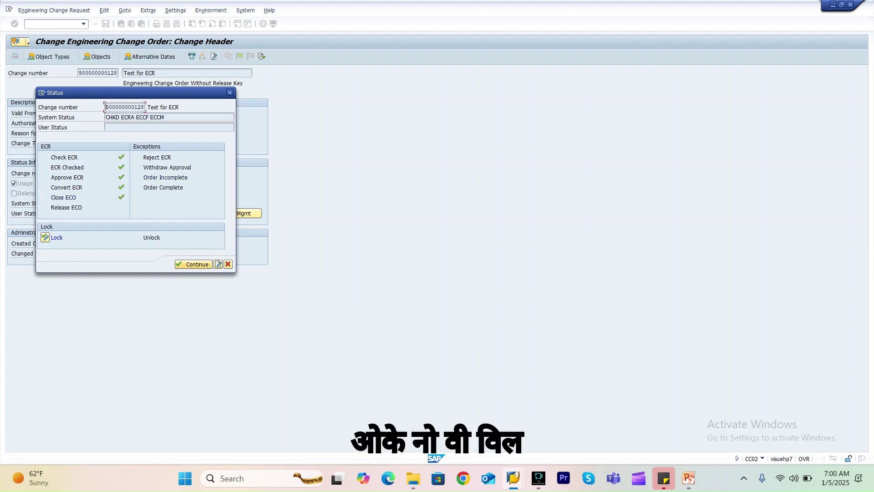
left_click(193, 264)
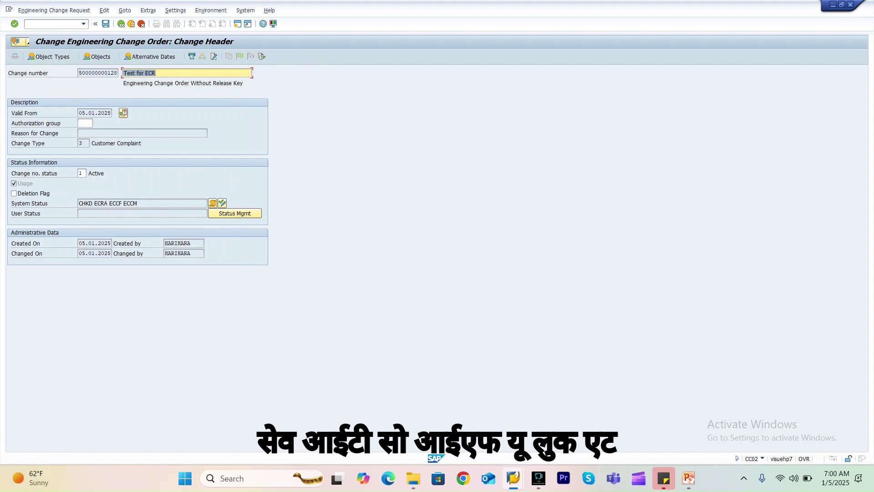
left_click(235, 213)
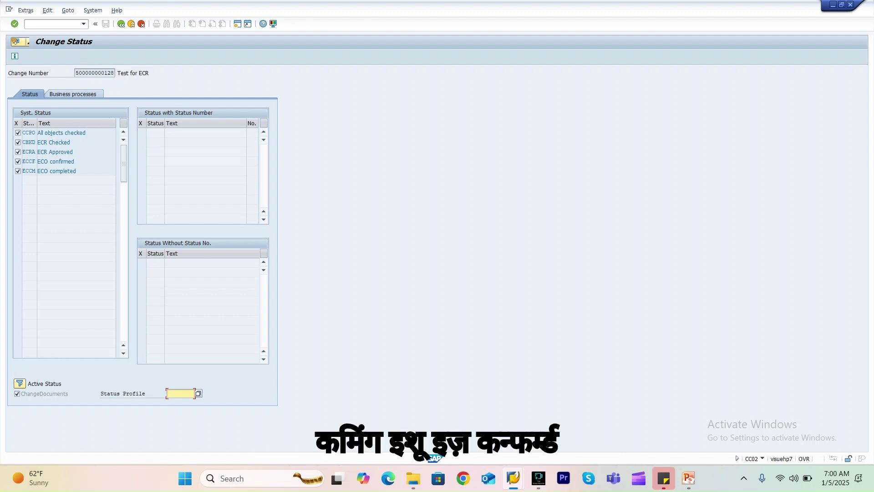
- Return from status management, save the change order, and reopen its header to check the ECO statuses in the status dialog
mouse_move(38, 162)
left_mouse_down()
mouse_move(75, 162)
mouse_move(76, 172)
mouse_move(38, 171)
left_mouse_up()
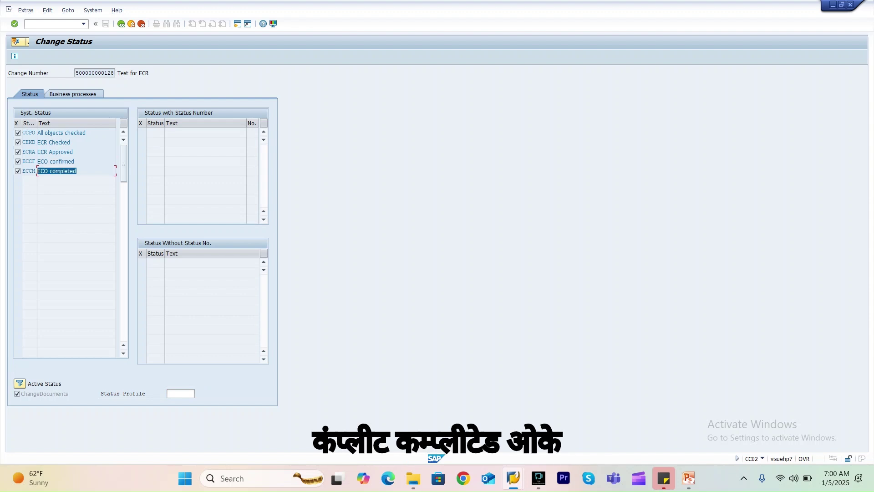
key("F3")
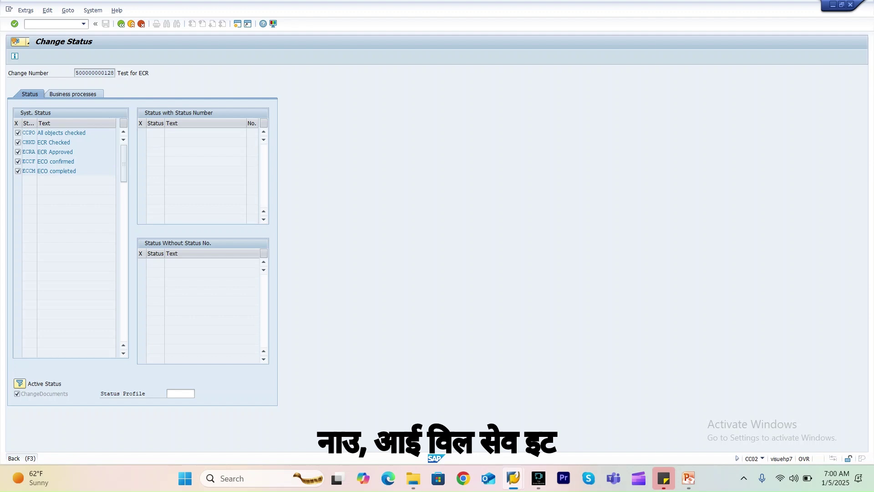
key("ctrl+s")
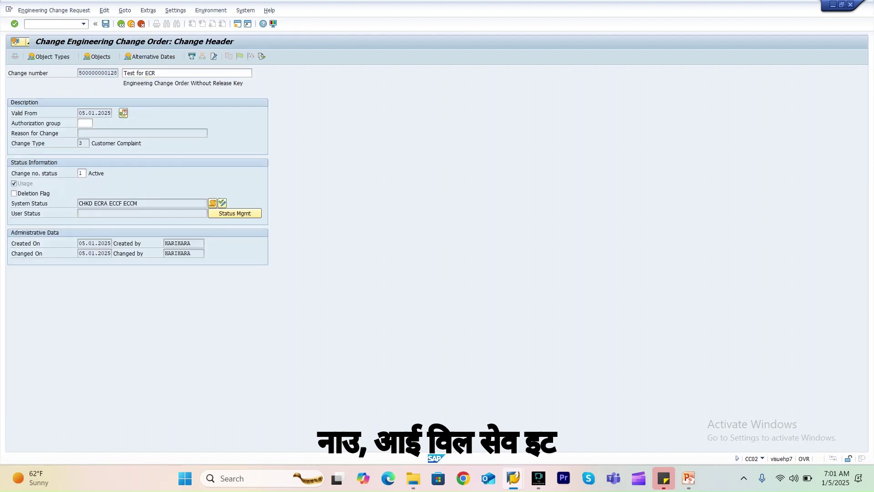
key("Return")
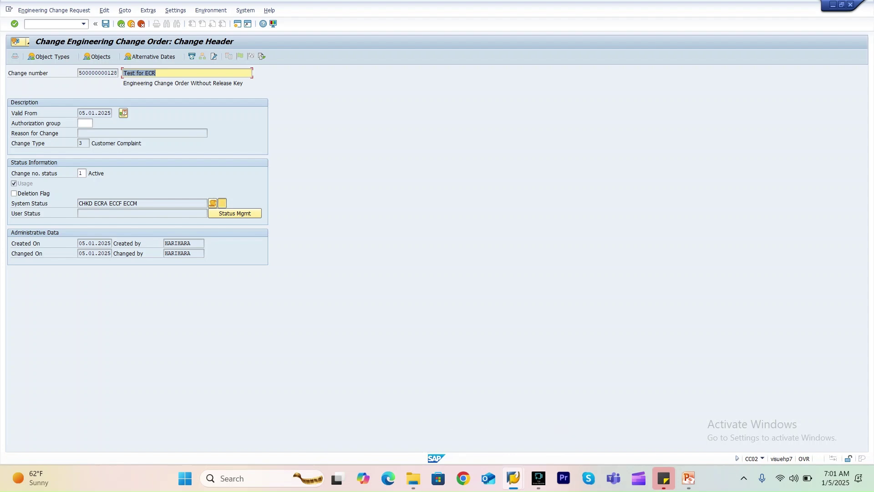
left_click(234, 213)
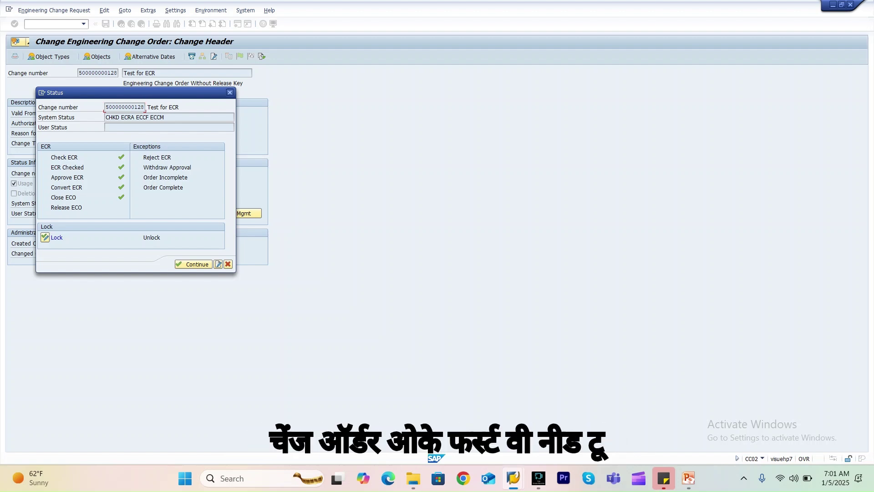
key("Return")
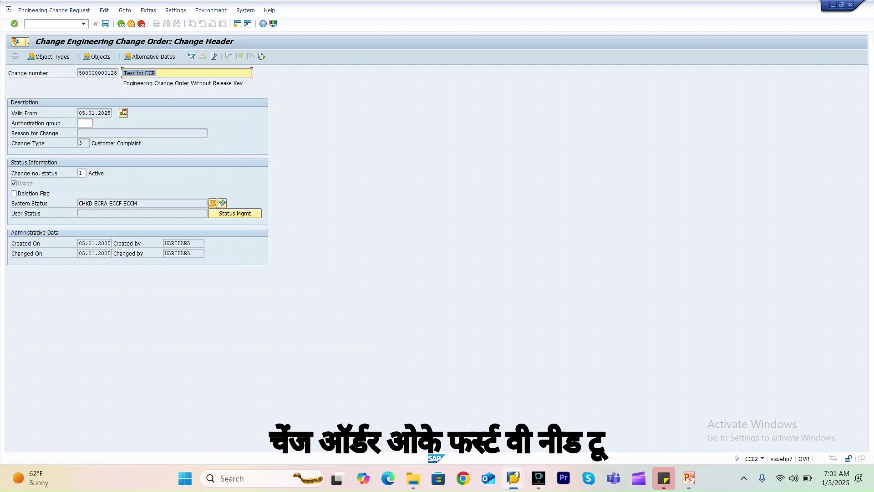
- Try to set the object status Release Change for the FG_2 material BOM in the object overview, and dismiss the connection error
left_click(102, 57)
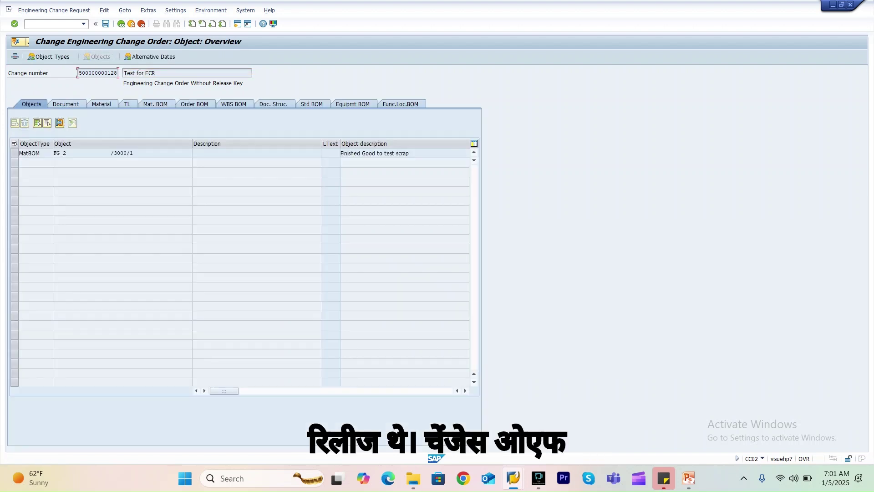
left_click(15, 154)
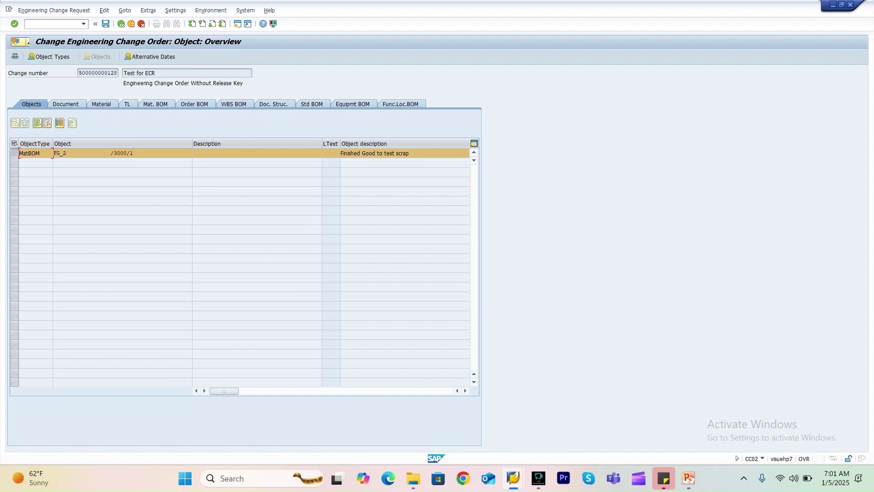
left_click(105, 10)
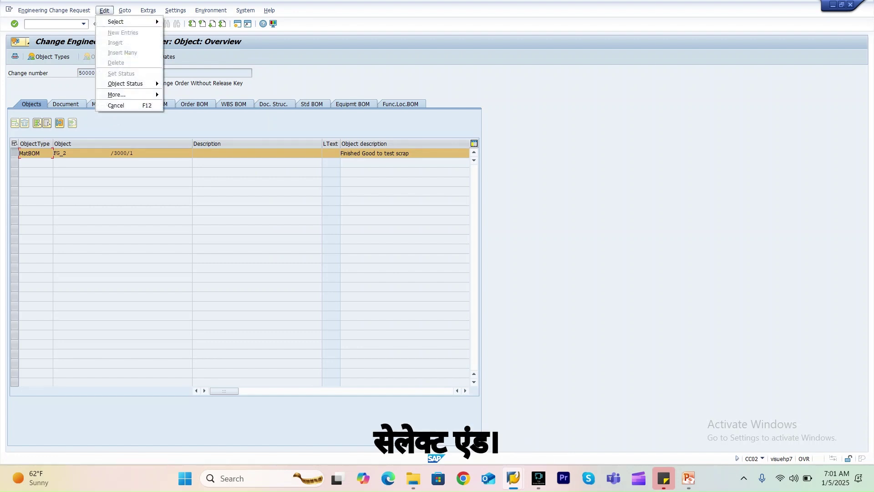
mouse_move(125, 83)
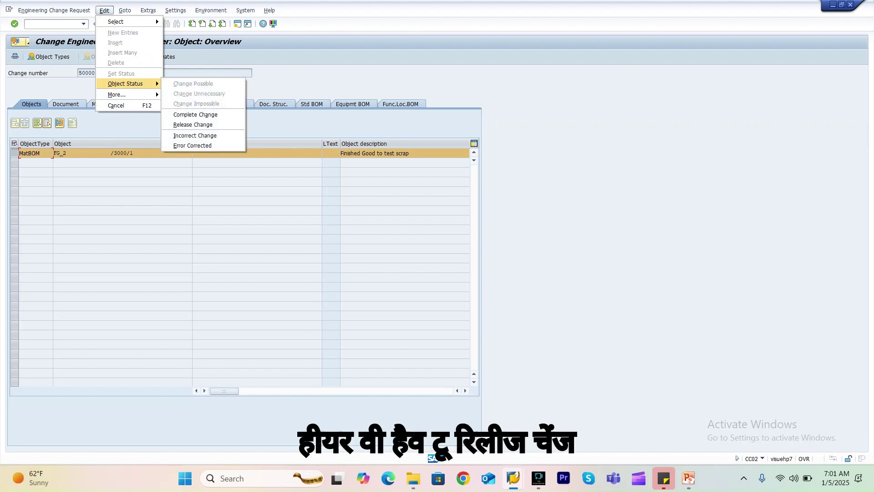
key("Return")
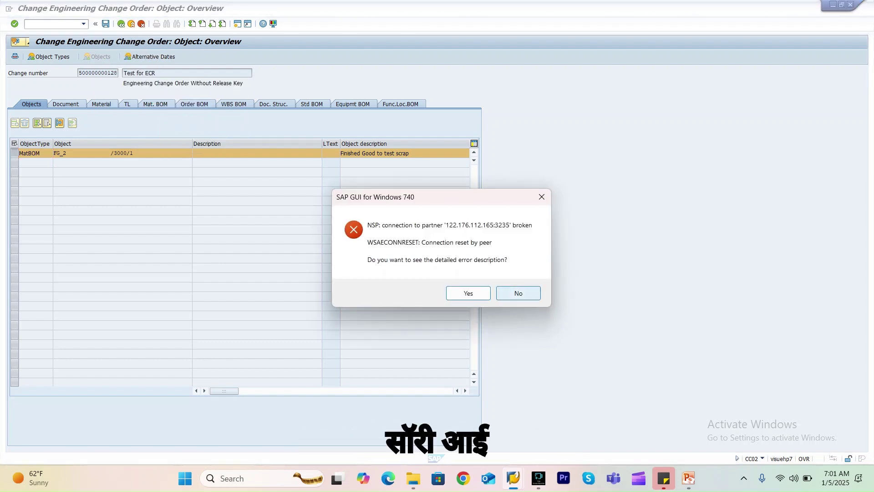
left_click(518, 293)
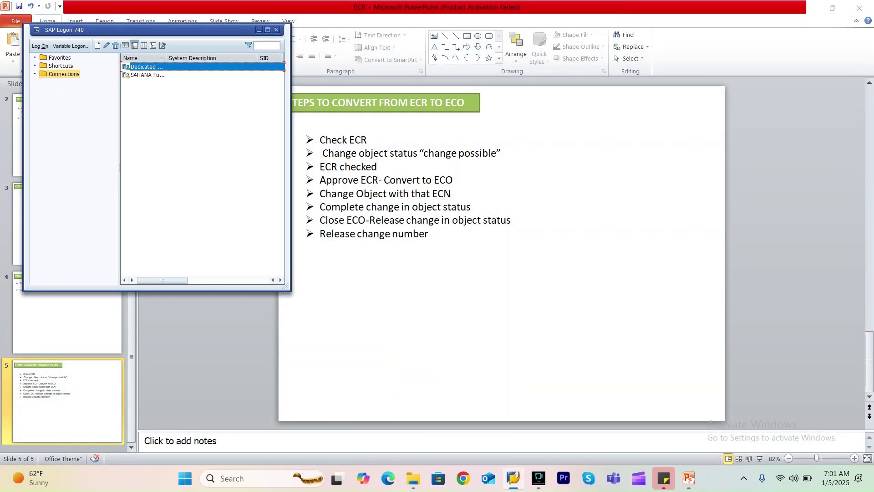
- Log on to the SAP system again with the user name and account password, continuing with this logon and ending any others
key("Return")
key("Down")
key("Down")
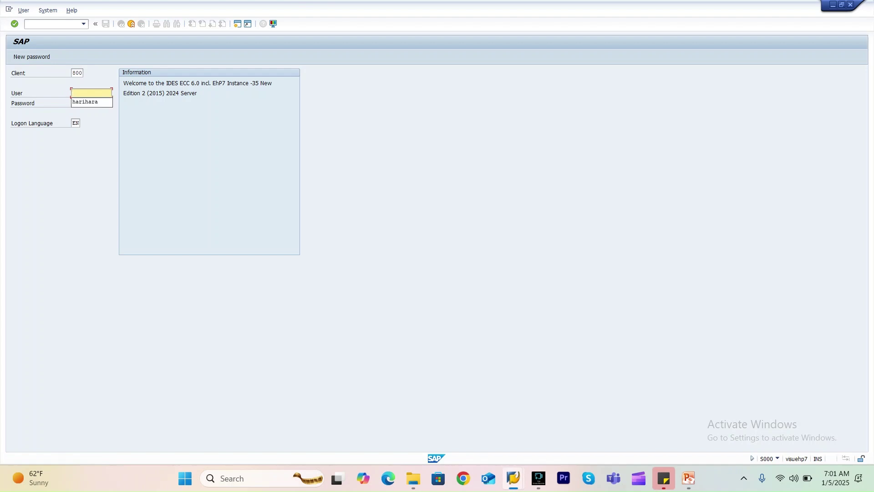
key("Return")
key("Tab")
type("************")
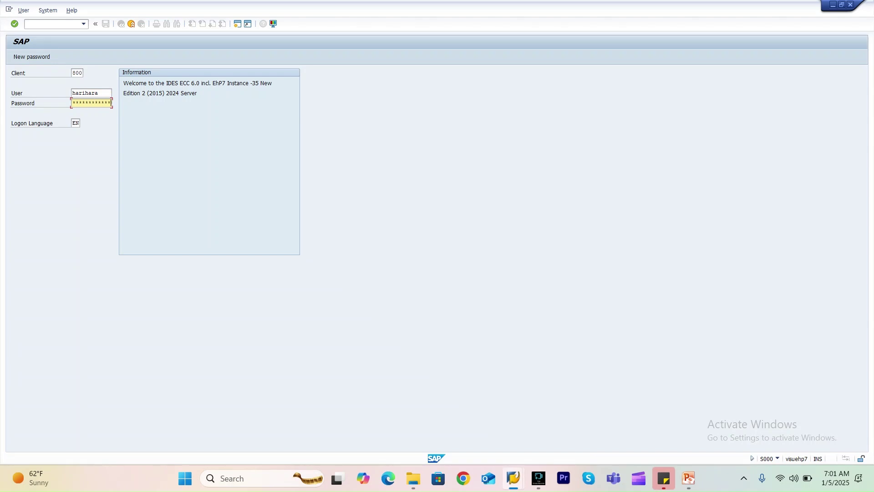
key("Return")
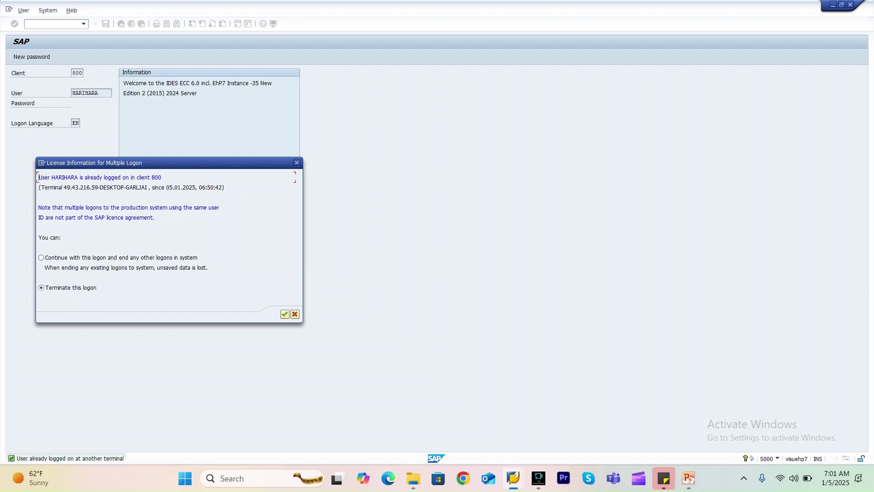
key("space")
key("Return")
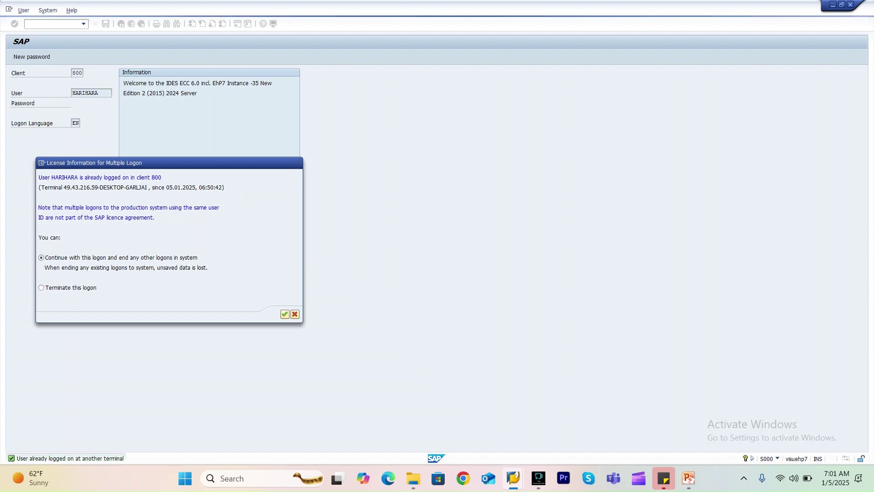
- Start transaction CC02, open the change header of the same change number, and check the available statuses in the status dialog
type("c")
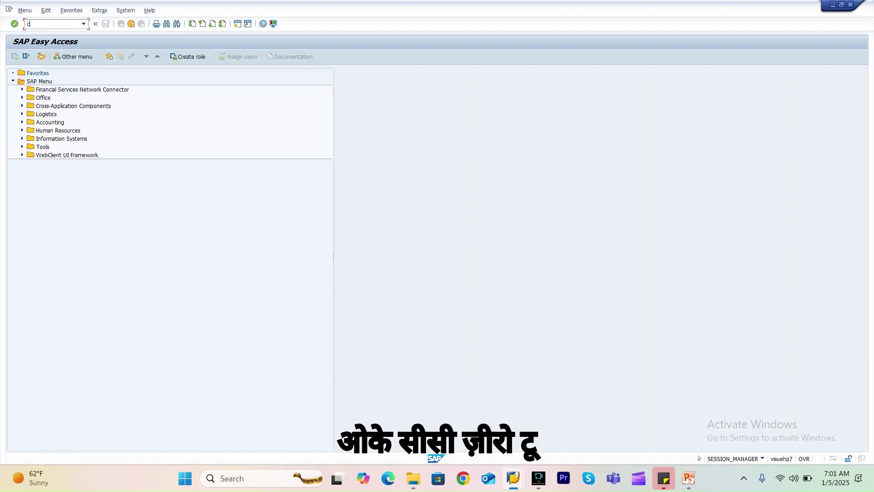
type("c02")
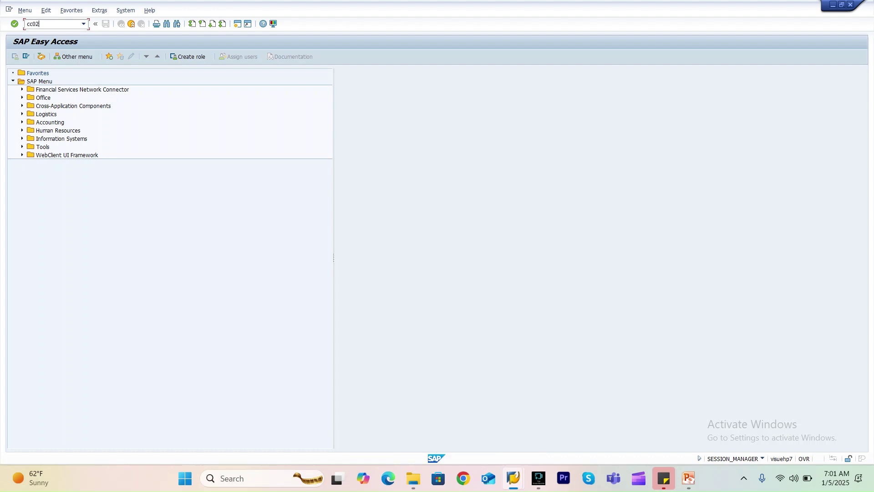
key("Return")
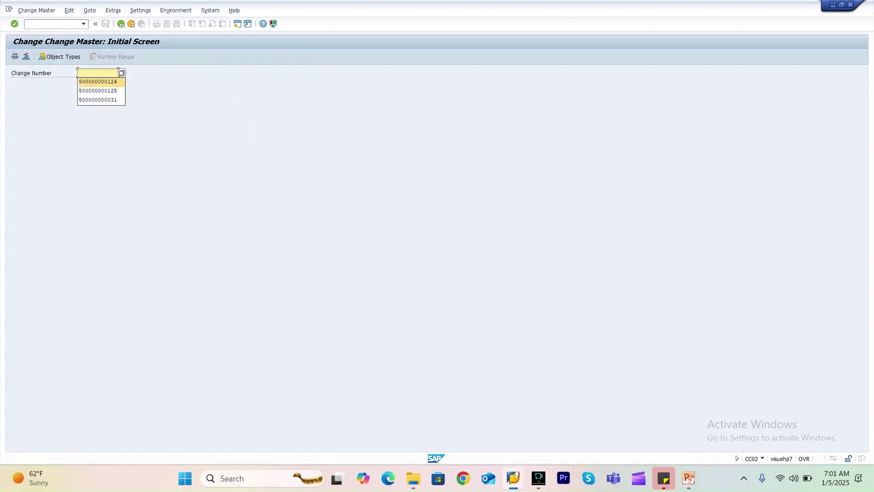
key("ctrl+v")
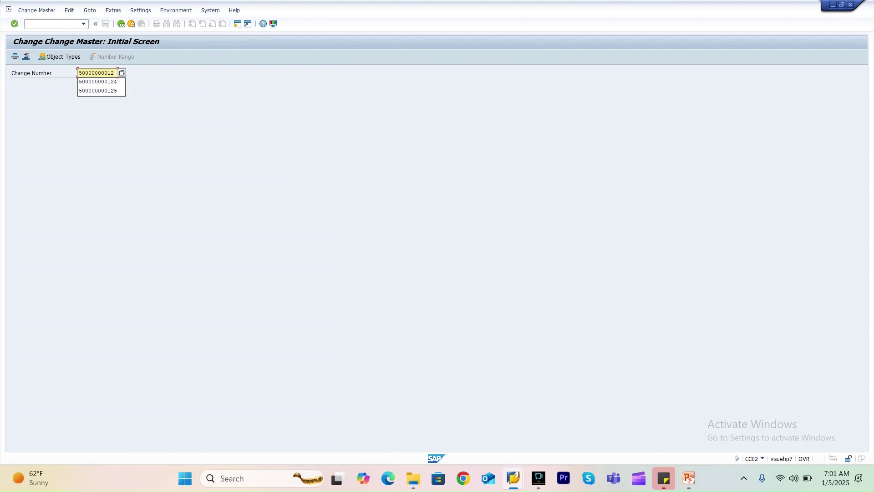
key("Return")
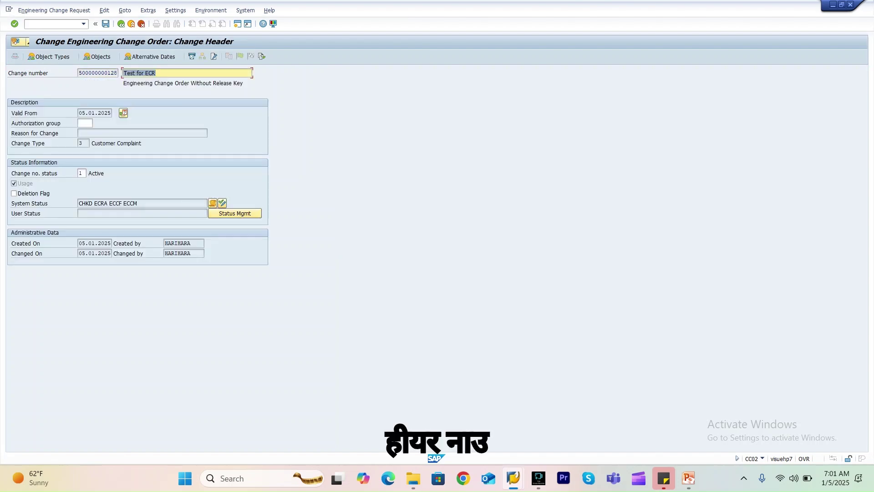
left_click(222, 203)
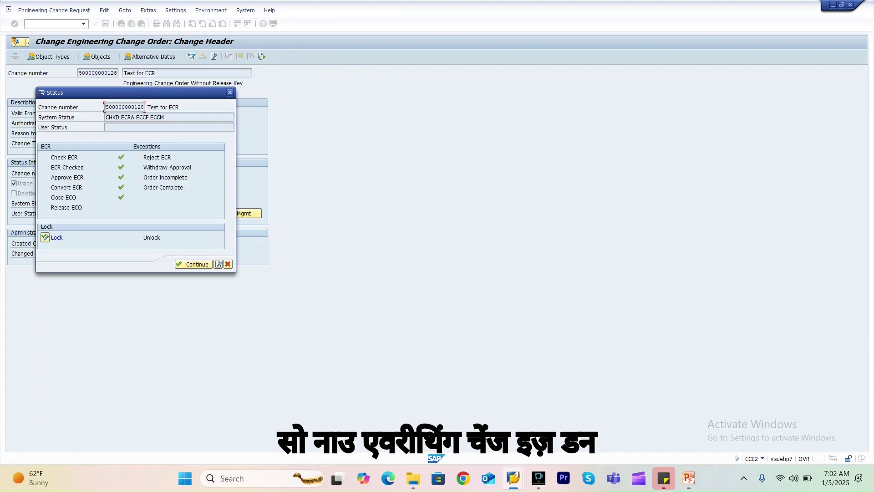
left_click(230, 92)
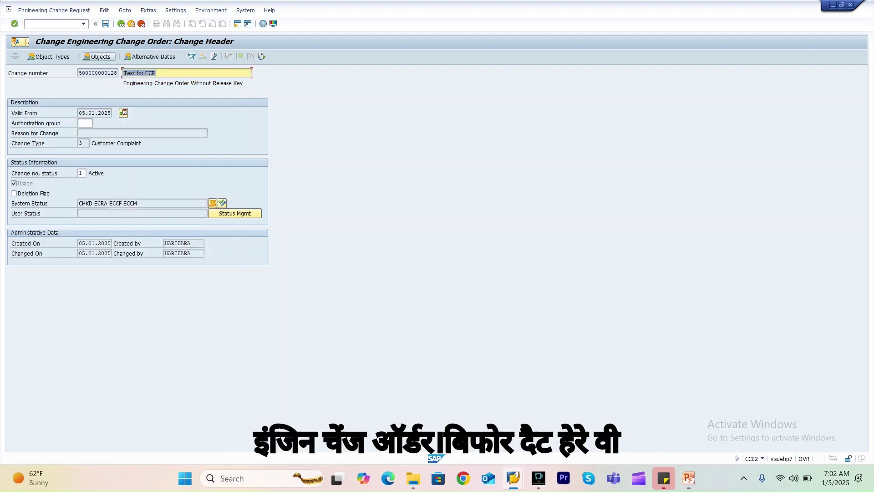
- Set the object status Release Change for the FG_2 material BOM in the object overview, save, and reopen the change header
left_click(96, 57)
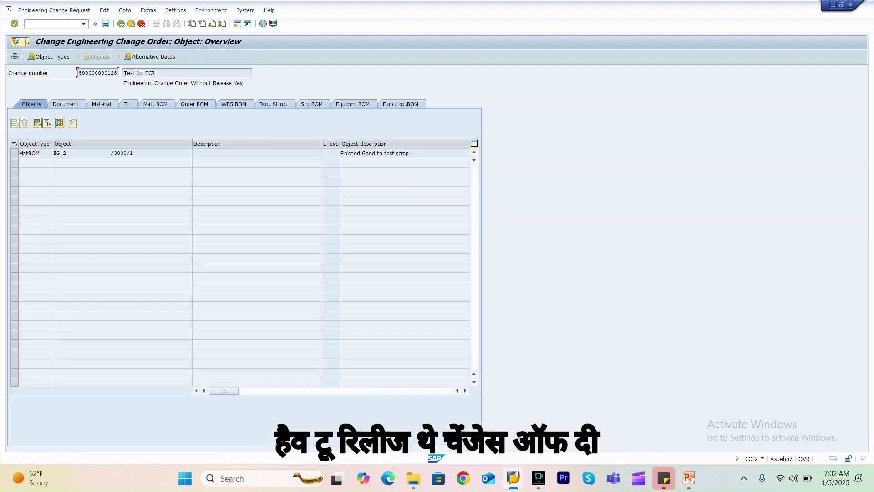
left_click(14, 153)
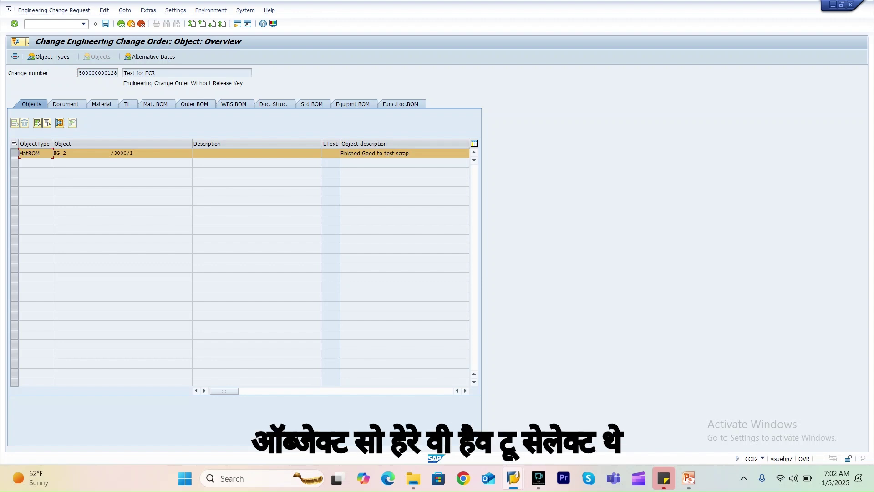
left_click(105, 10)
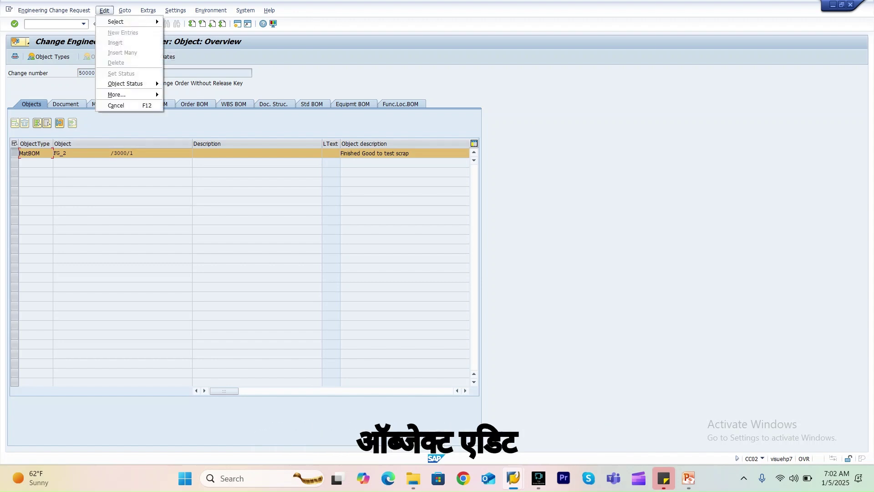
mouse_move(125, 84)
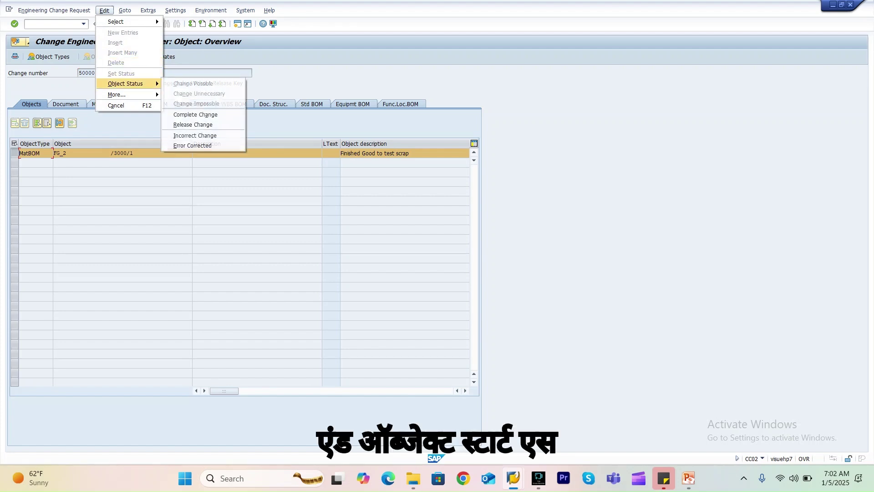
left_click(193, 124)
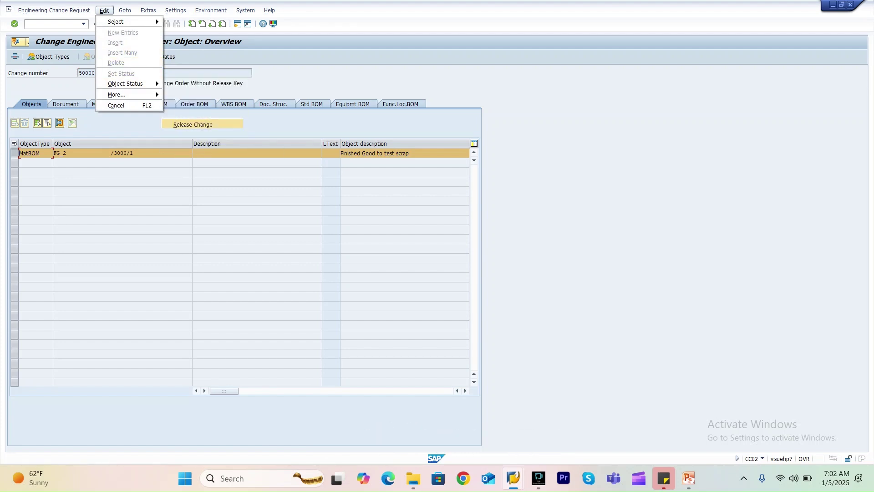
key("ctrl+s")
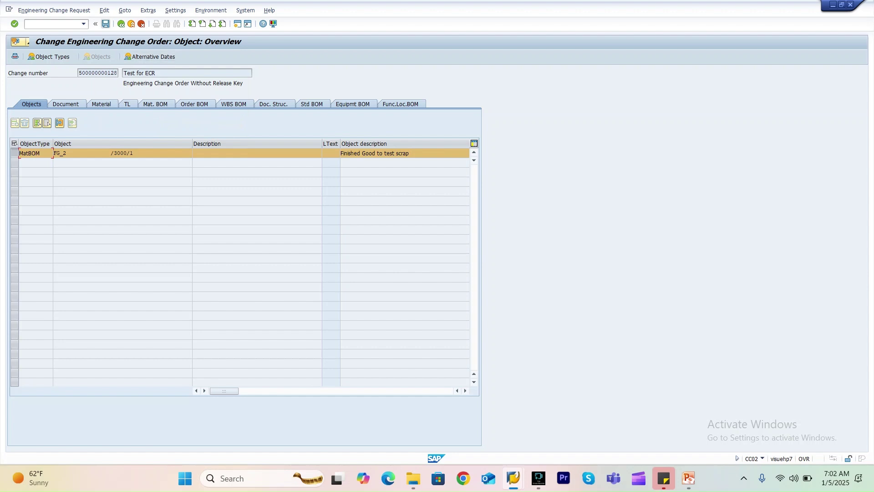
key("Return")
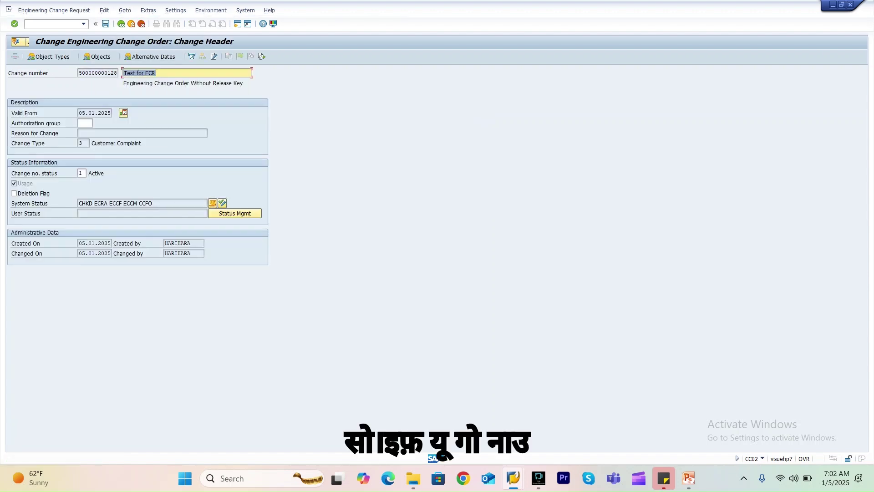
- Examine the Release ECO option in the status dialog and the system statuses in status management, and return to the change header
left_click(235, 213)
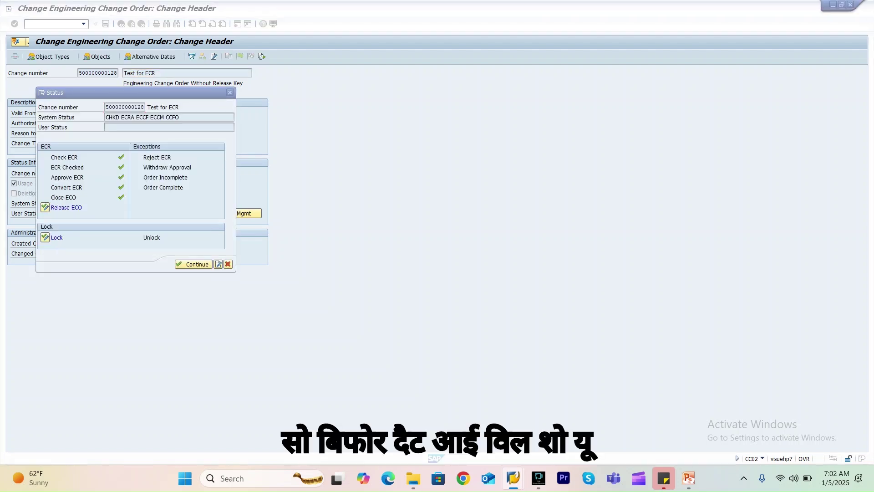
left_click(230, 92)
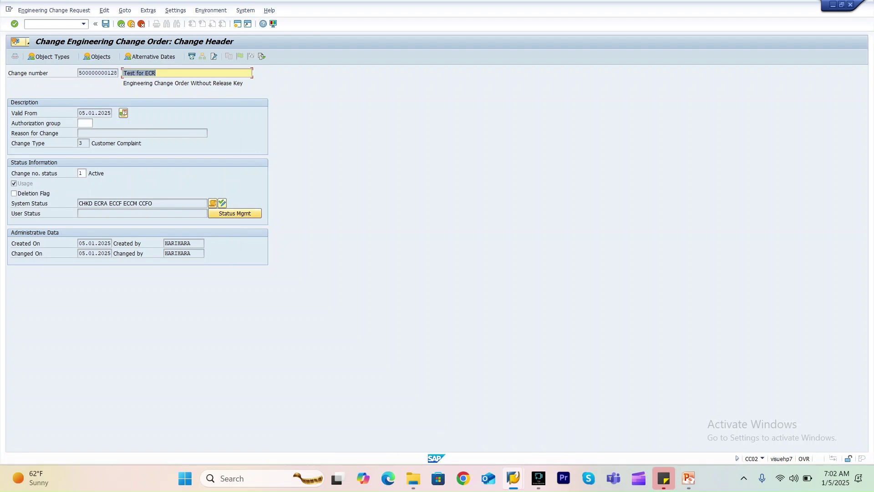
left_click(235, 214)
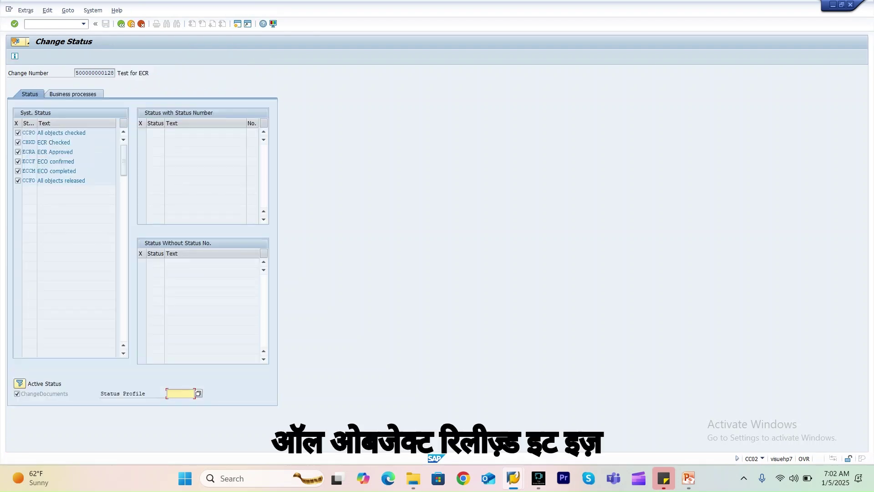
left_click_drag(86, 180, 38, 181)
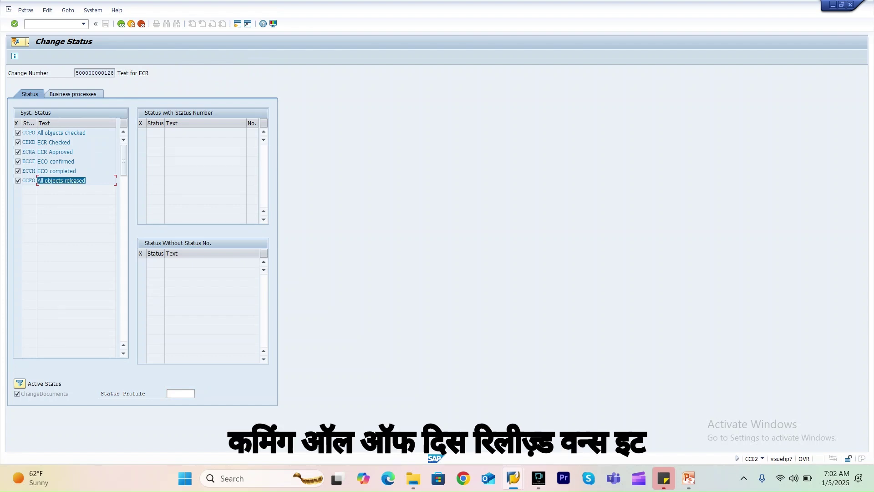
left_click(121, 23)
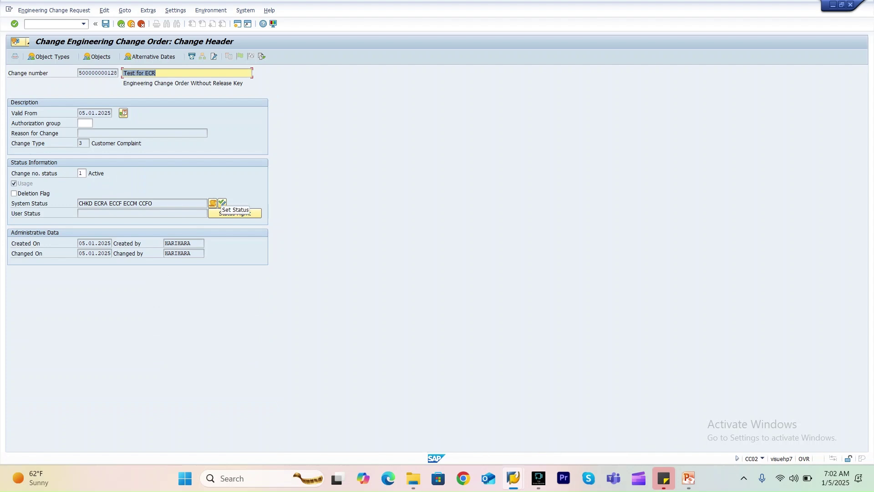
- Review the status report of the change number, including its object release entry, and return to the change header
left_click(212, 203)
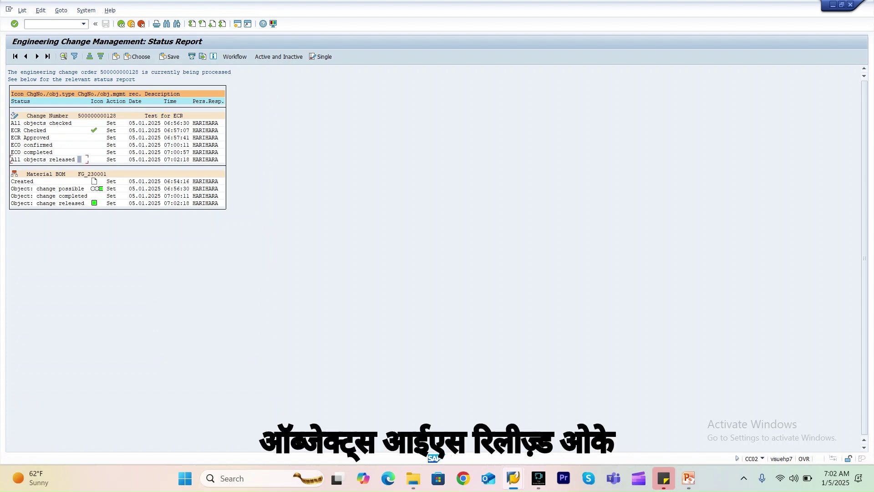
left_click(31, 159)
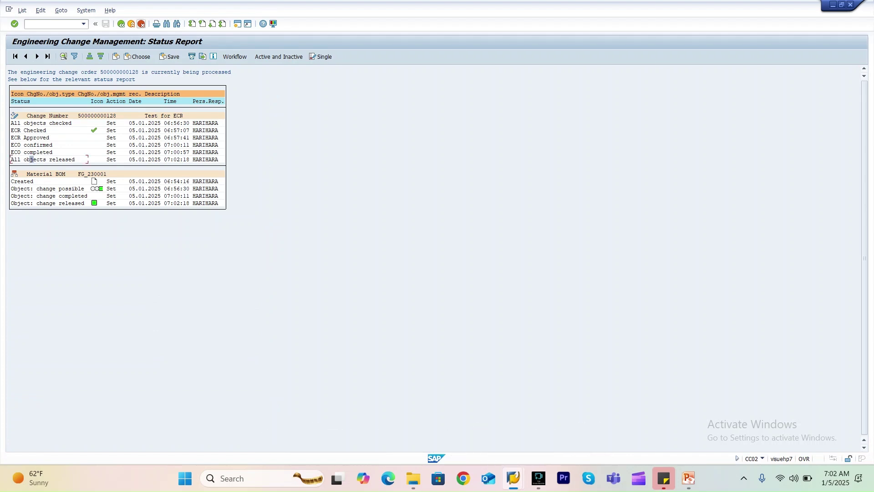
left_click(121, 24)
key("F3")
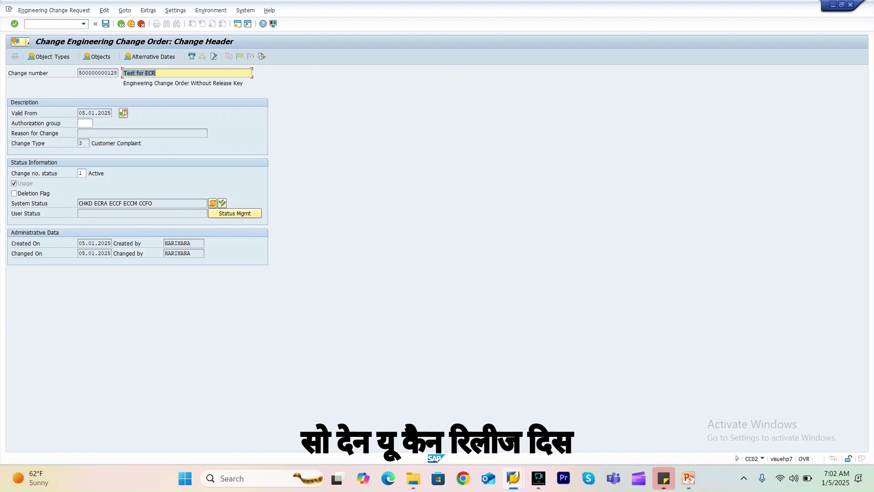
- Set the Release ECO status for the engineering change order and save the change number
left_click(222, 203)
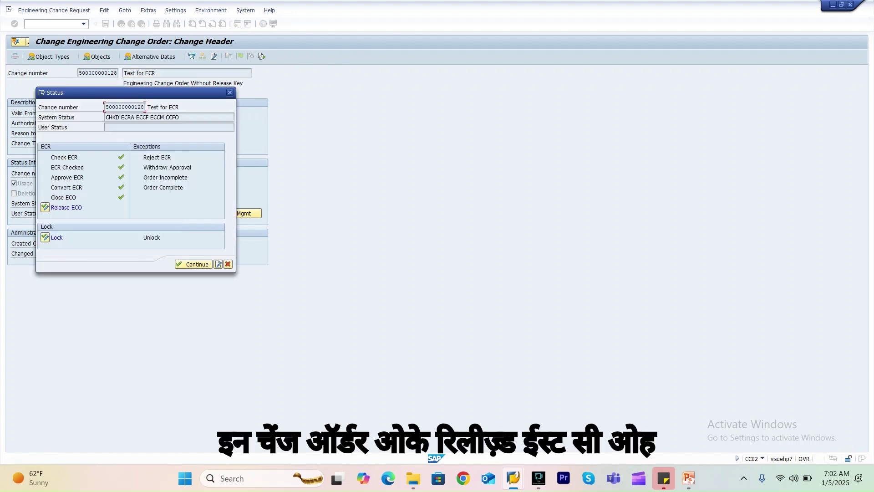
left_click(45, 208)
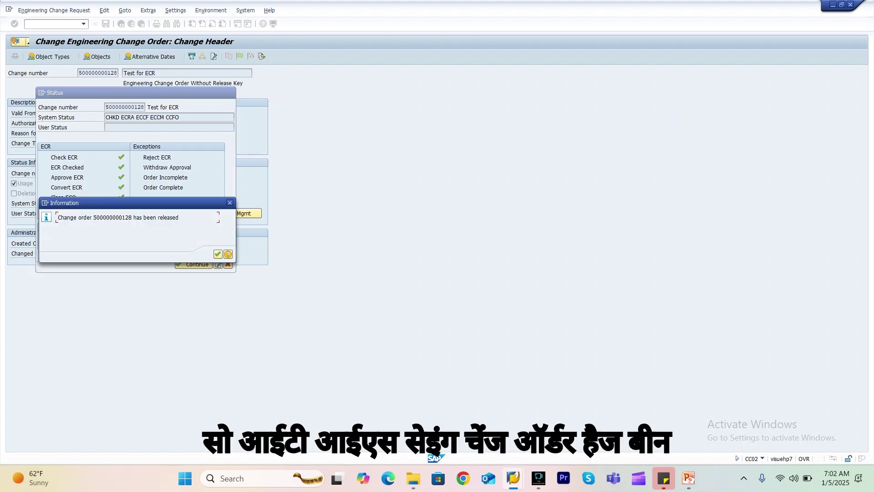
left_click(218, 254)
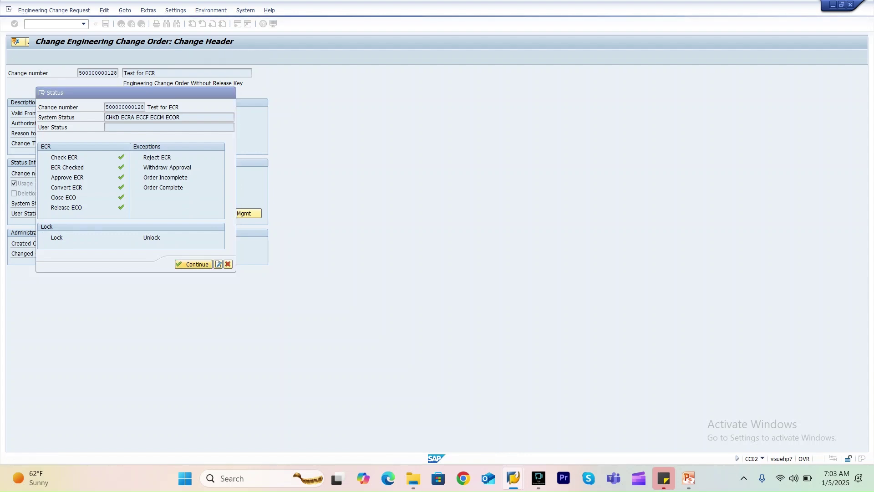
key("Return")
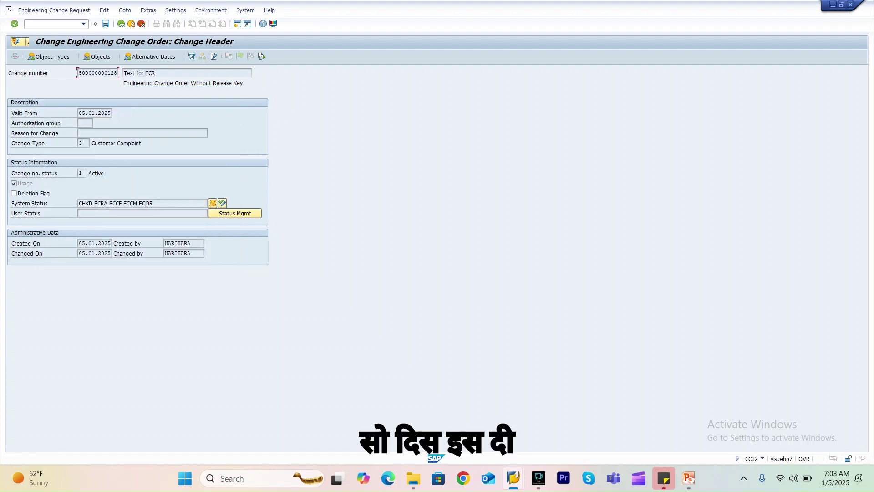
key("ctrl+s")
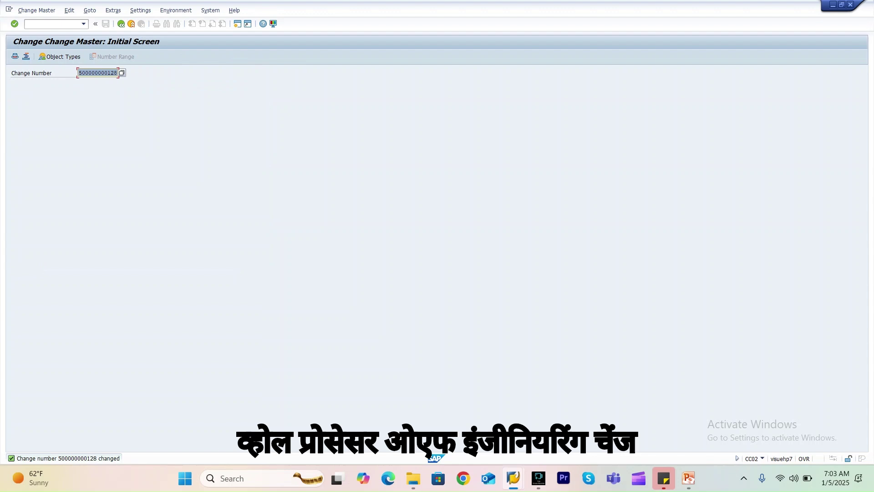